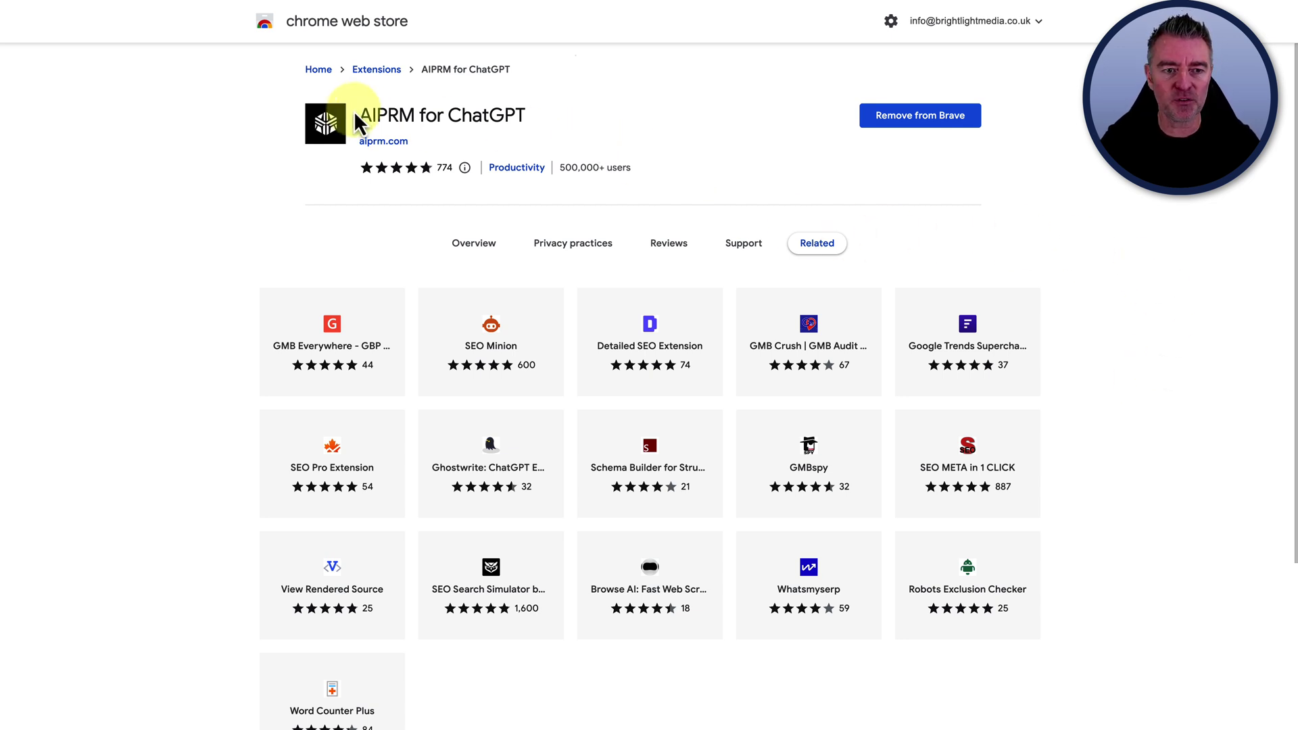
left_click_drag(361, 112, 420, 115)
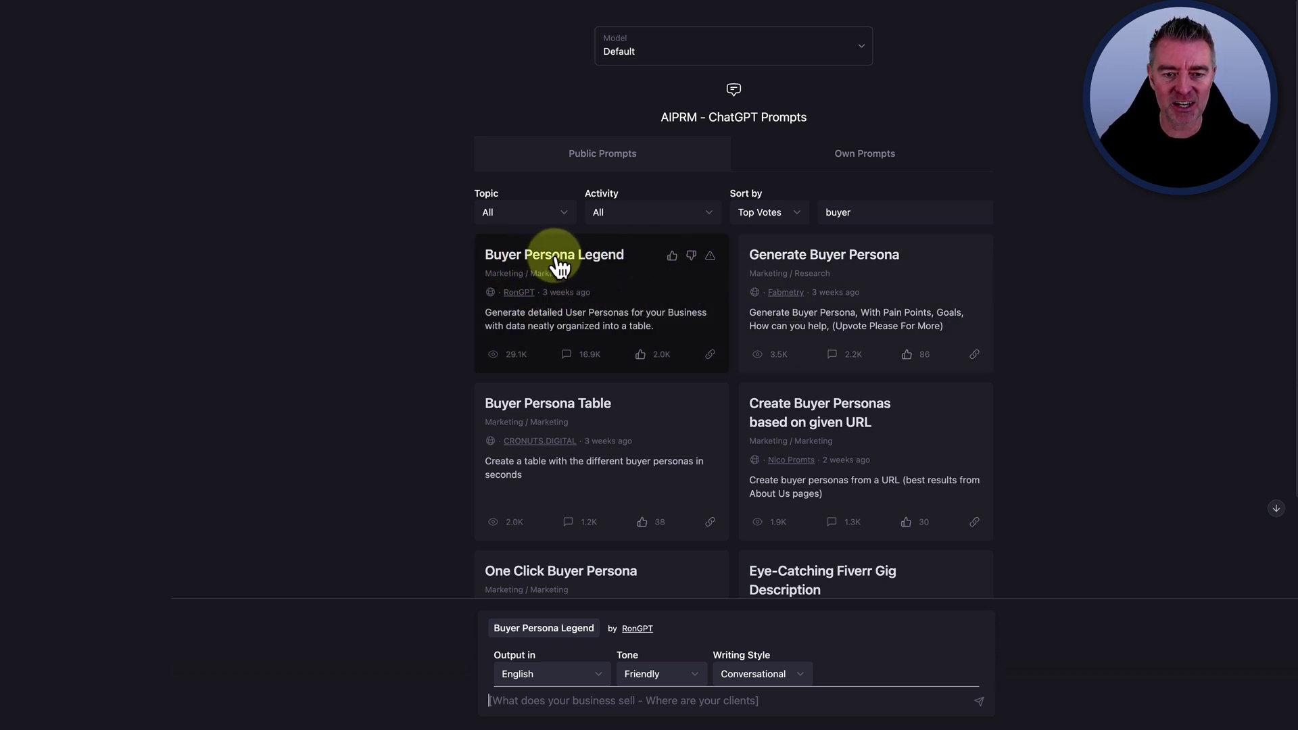
left_click(519, 297)
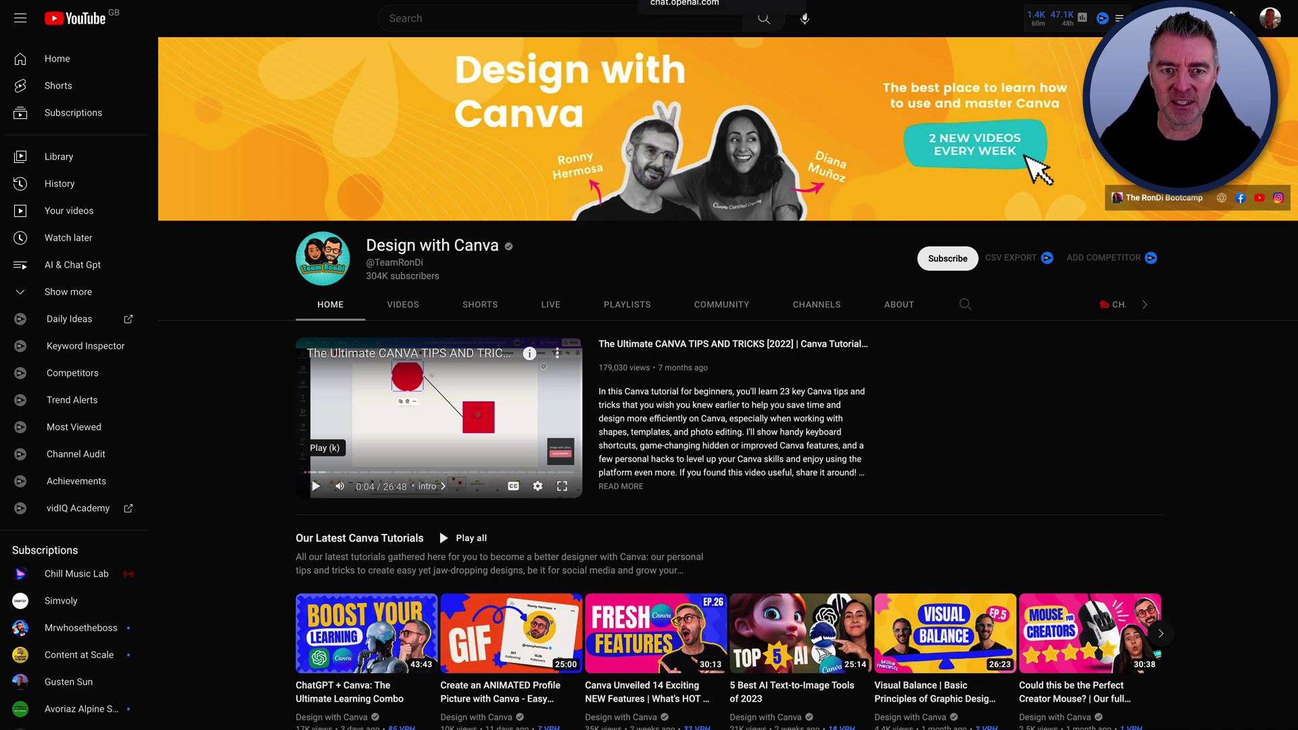
left_click(682, 2)
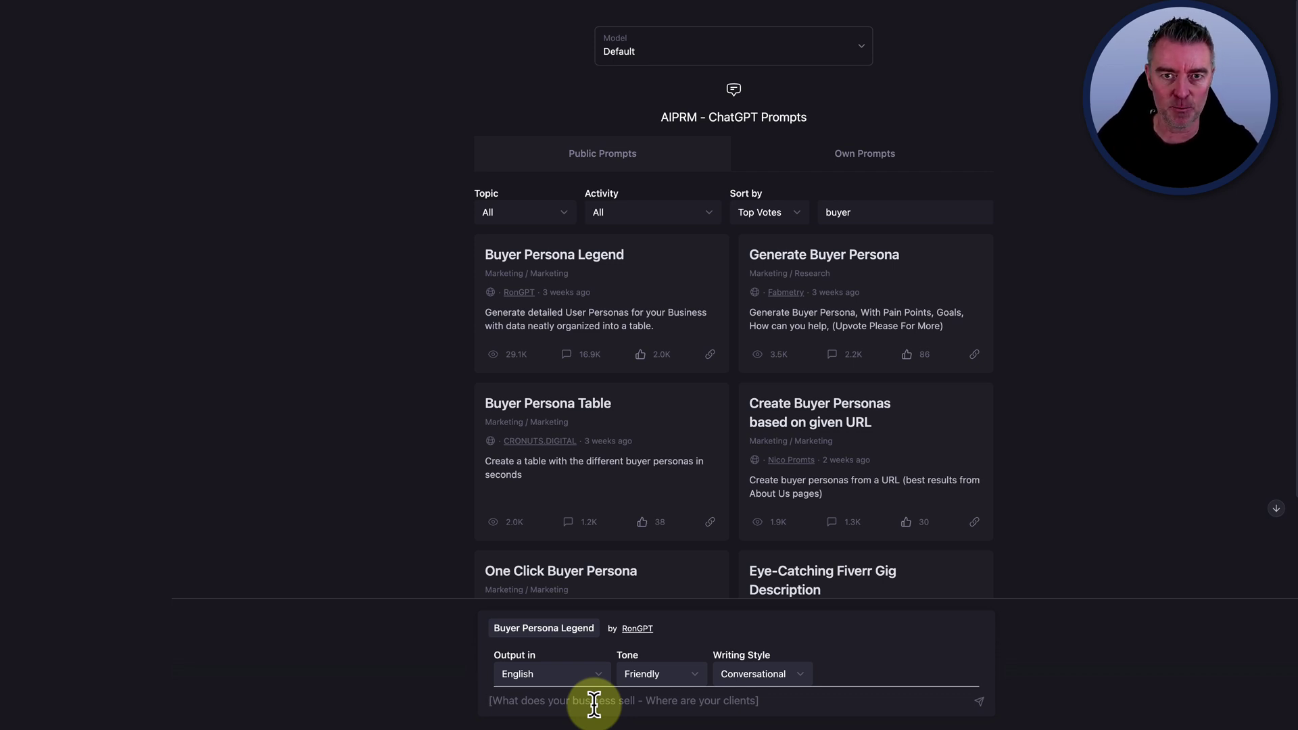
Enter 'essential oils - london' as the business description in the Buyer Persona Legend prompt.
type("esse")
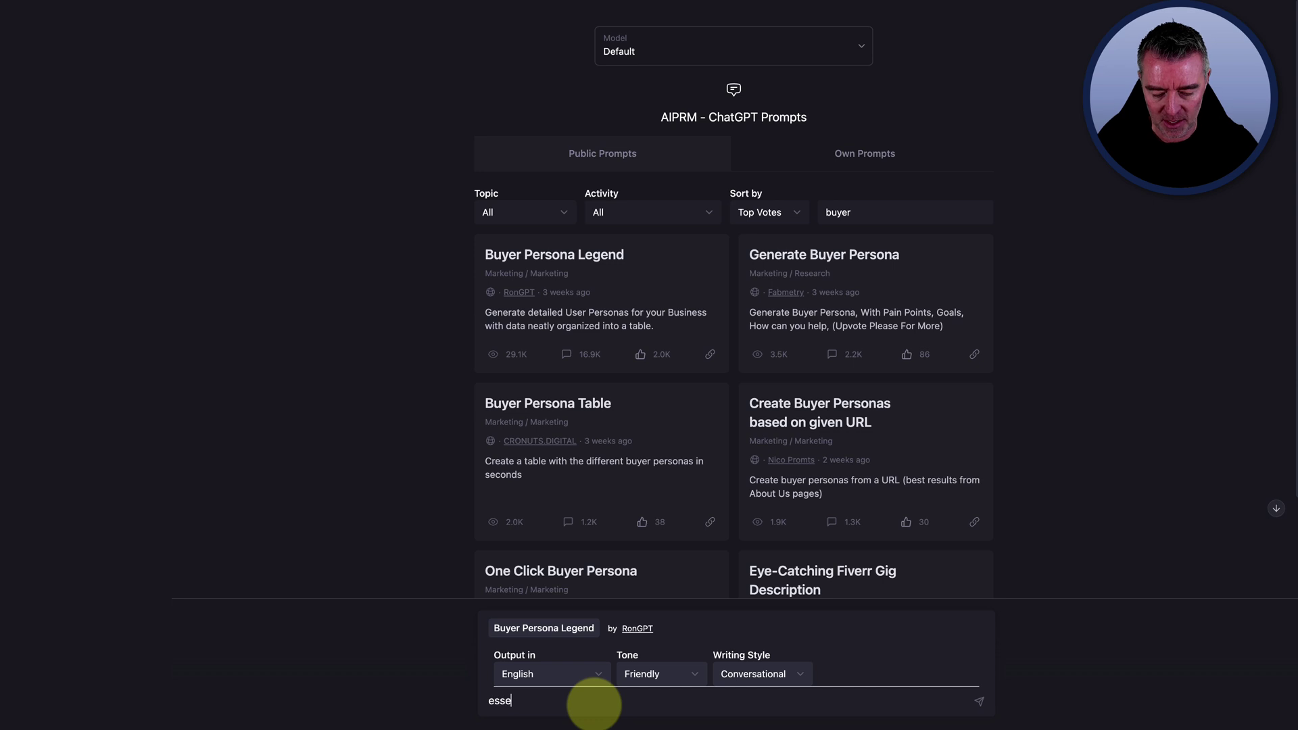
type("ntial oils")
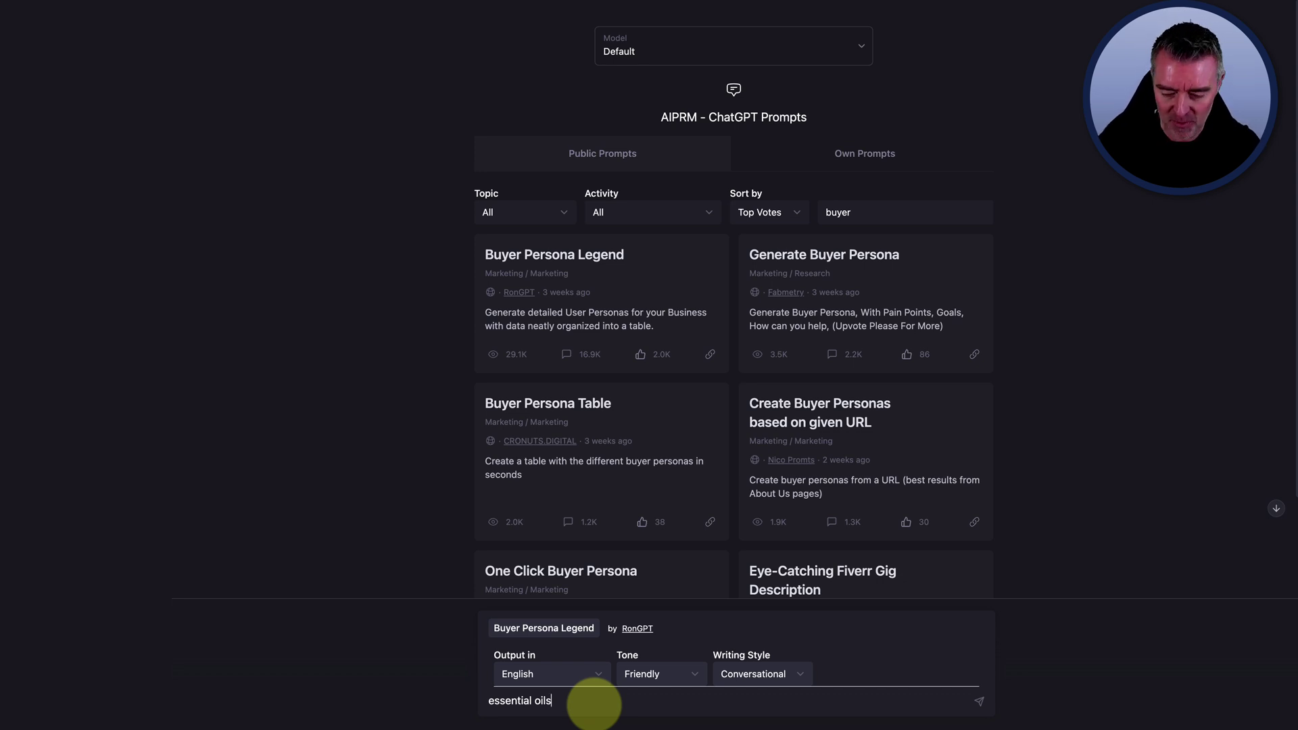
type("- ")
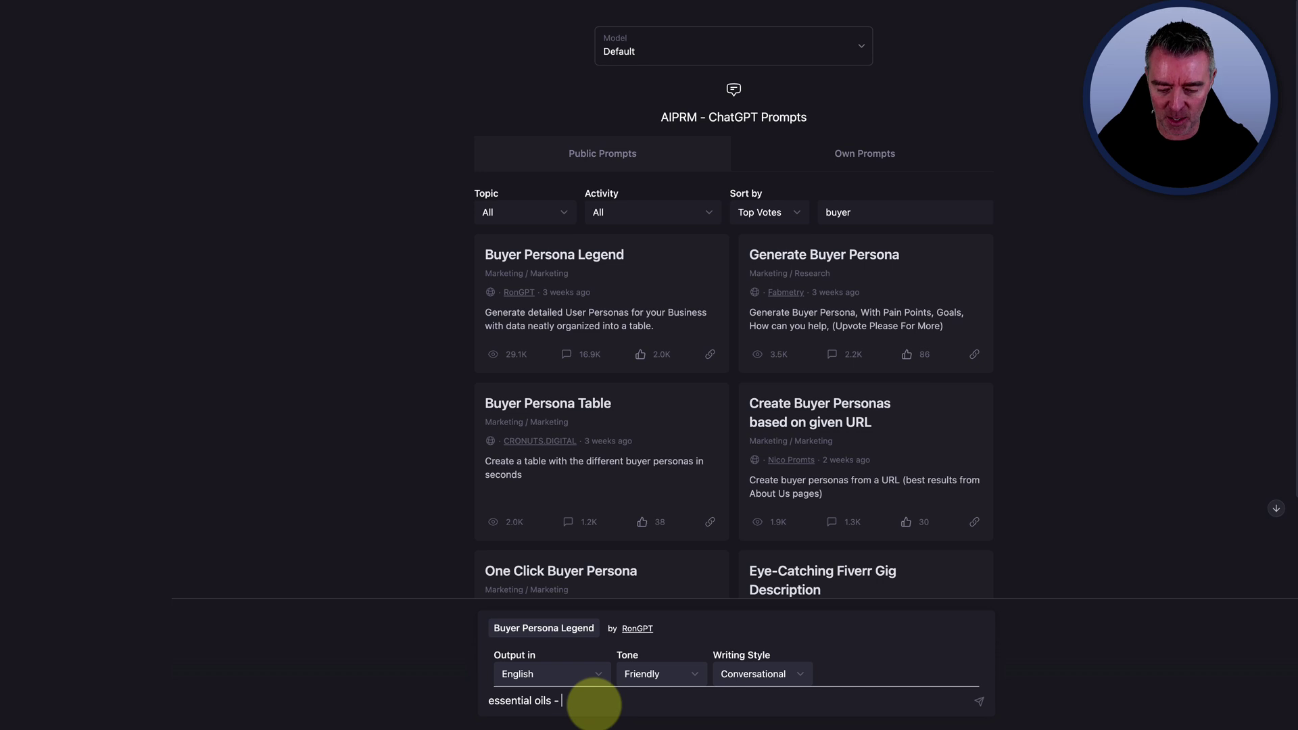
type("london")
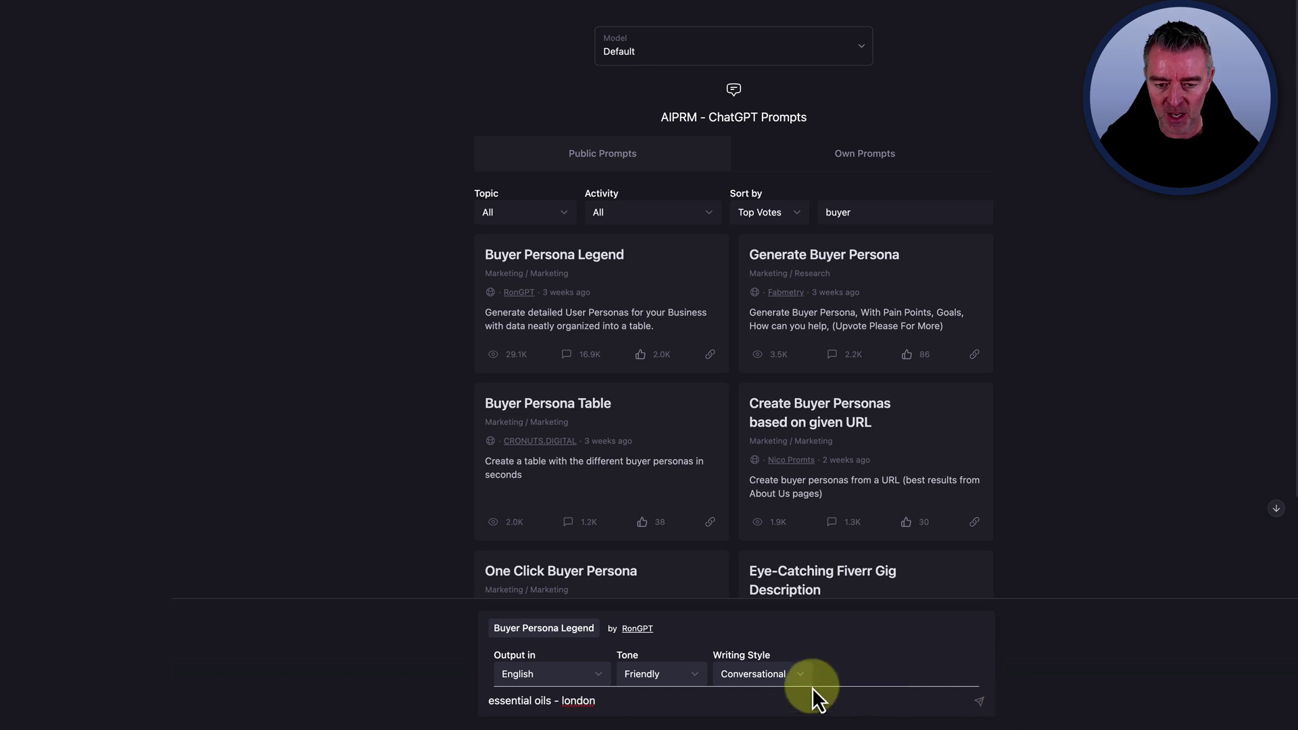
Confirm Friendly tone and Conversational writing style, then submit the 'essential oils - london' request.
left_click(639, 675)
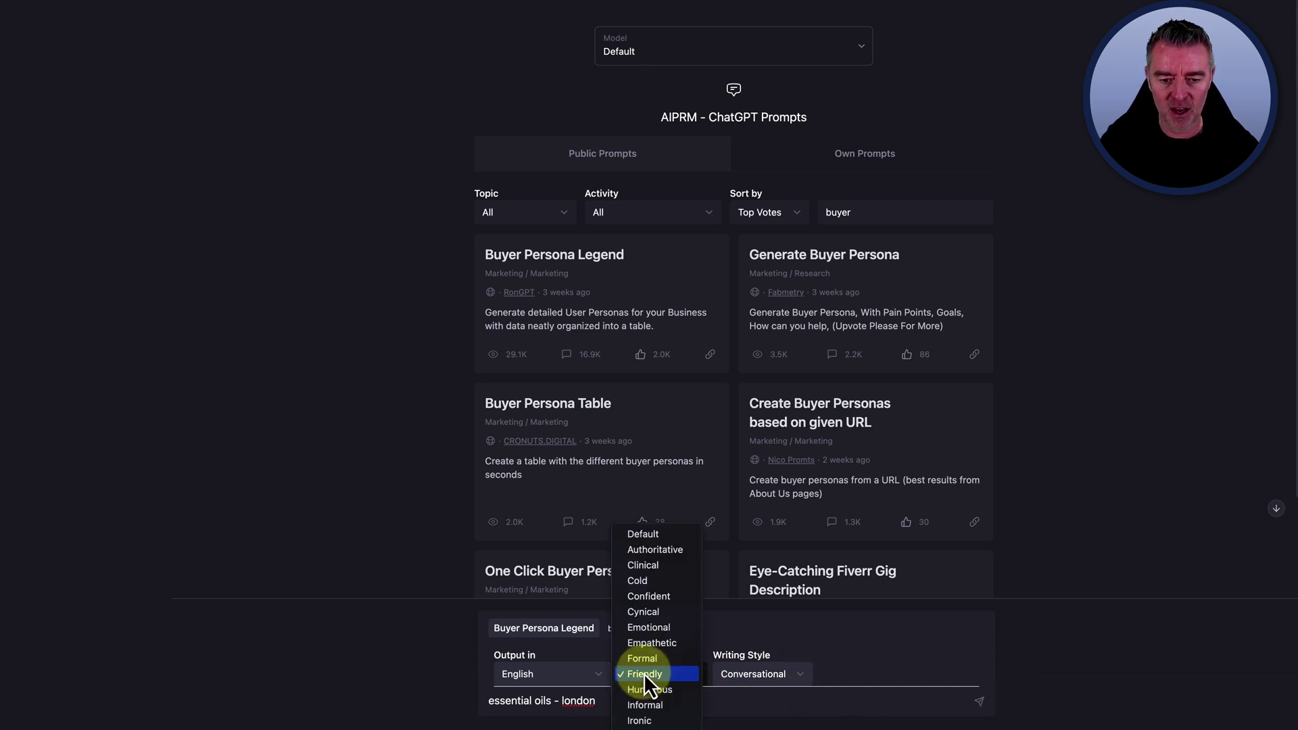
left_click(638, 673)
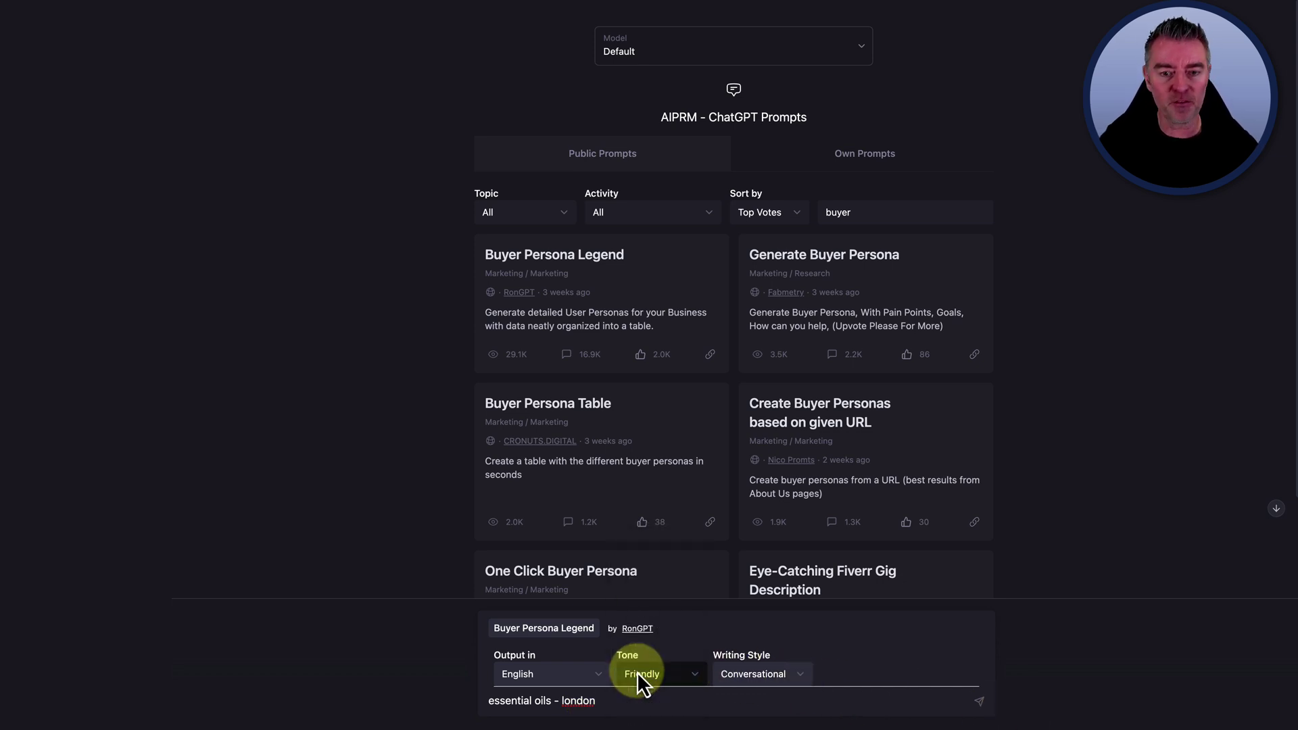
left_click(766, 672)
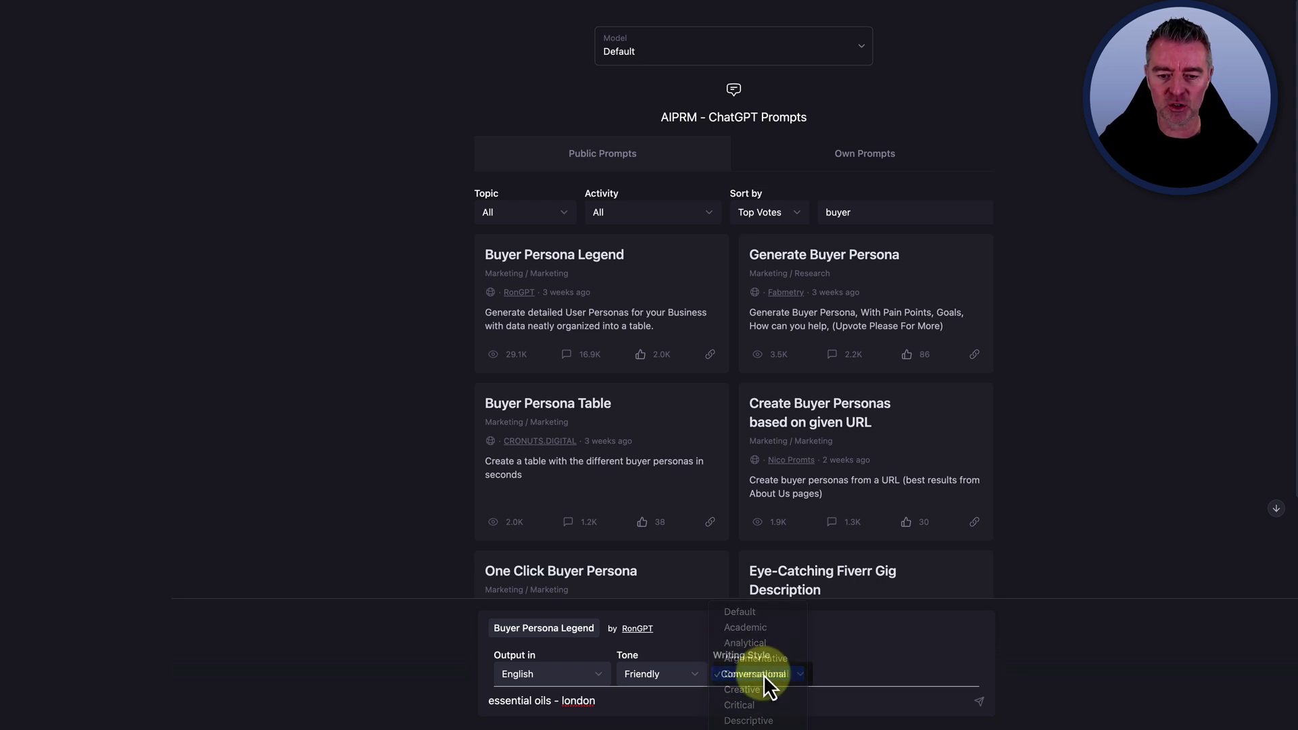
left_click(764, 675)
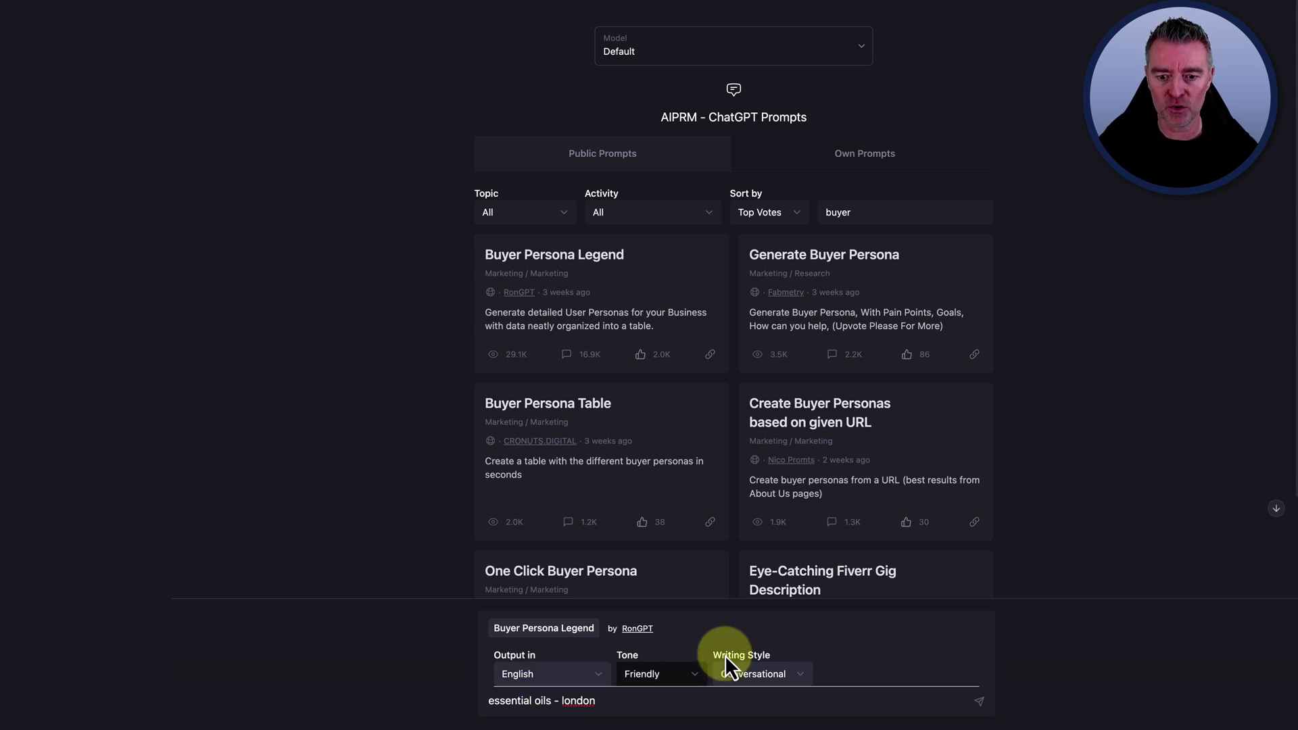
left_click(979, 703)
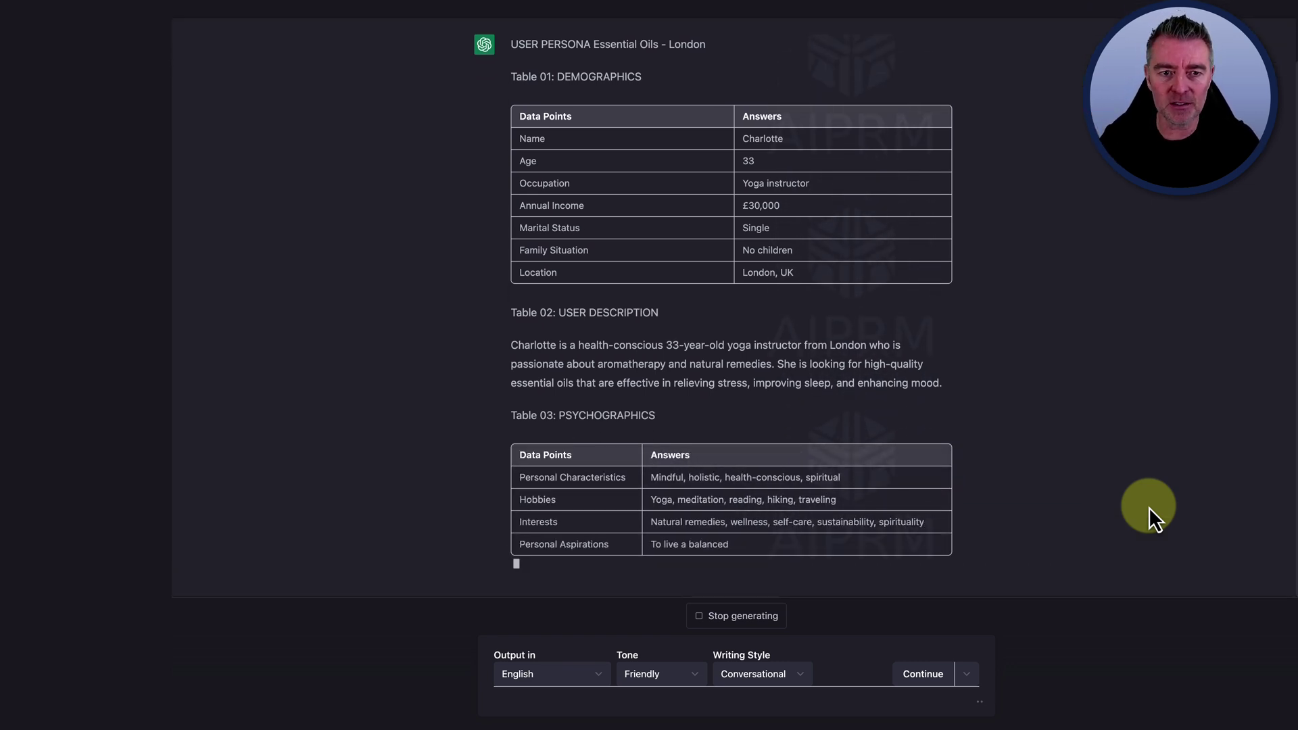
Scroll back up to the USER PERSONA heading as the persona finishes generating.
scroll(956, 291, "up", 3)
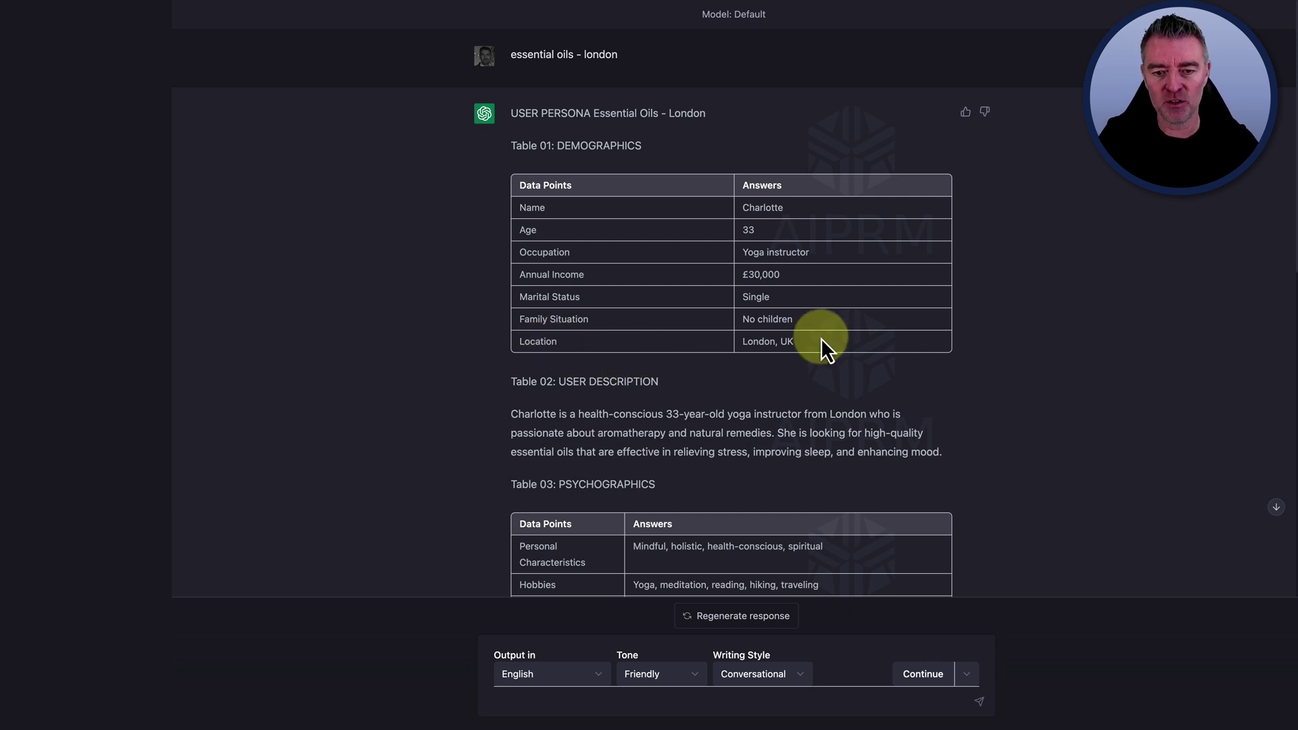
scroll(823, 357, "down", 5)
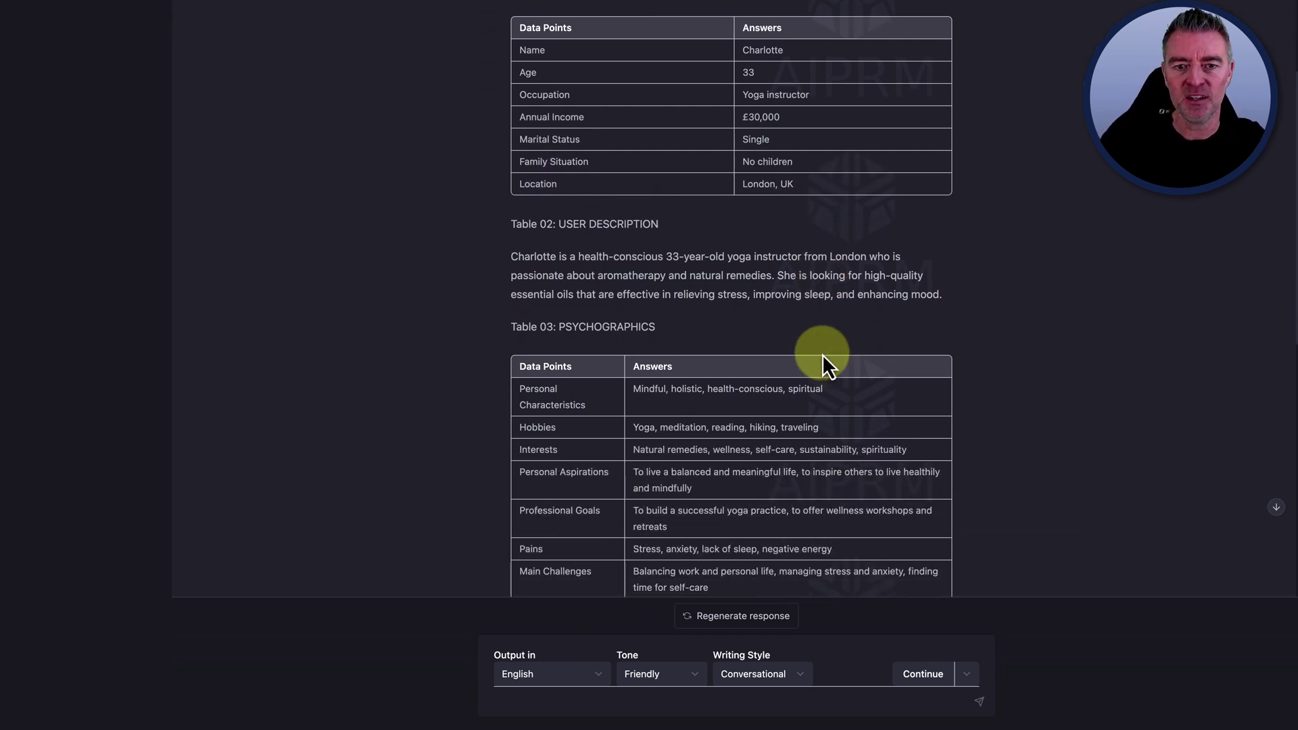
scroll(823, 358, "down", 1)
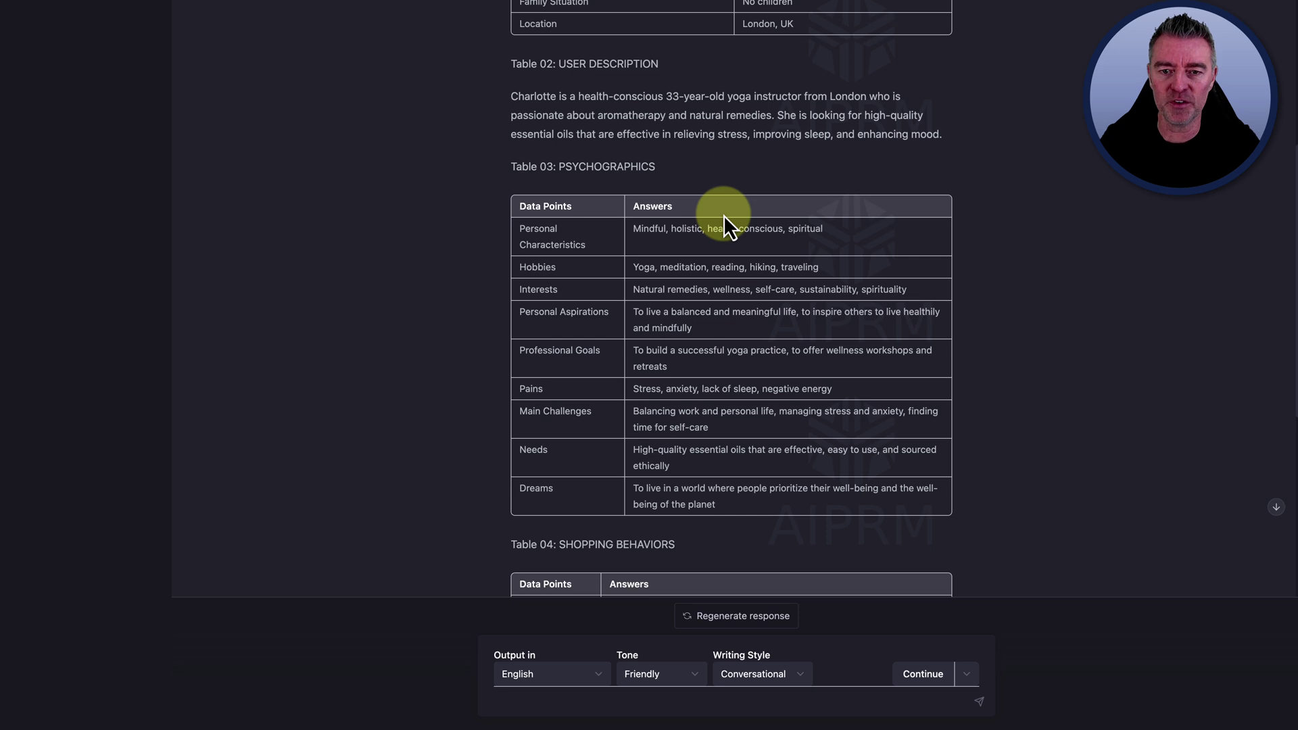
scroll(725, 218, "up", 1)
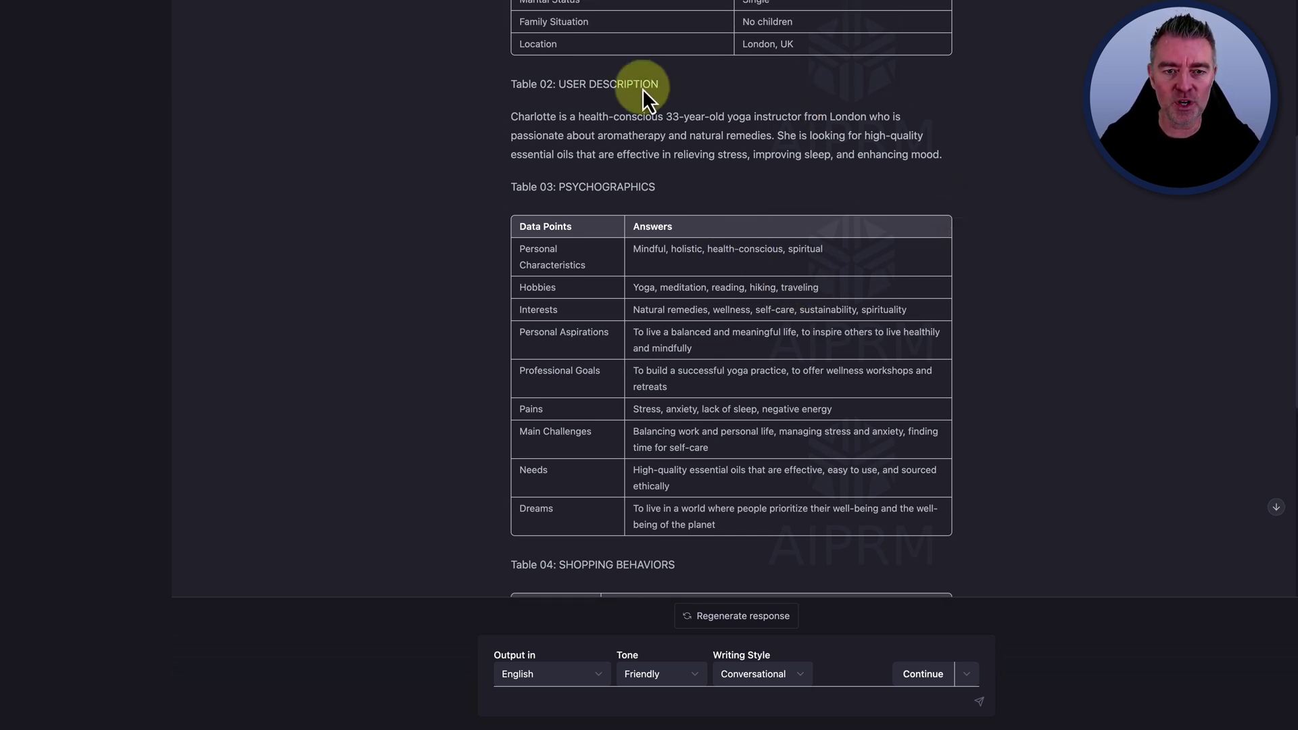
scroll(825, 270, "down", 3)
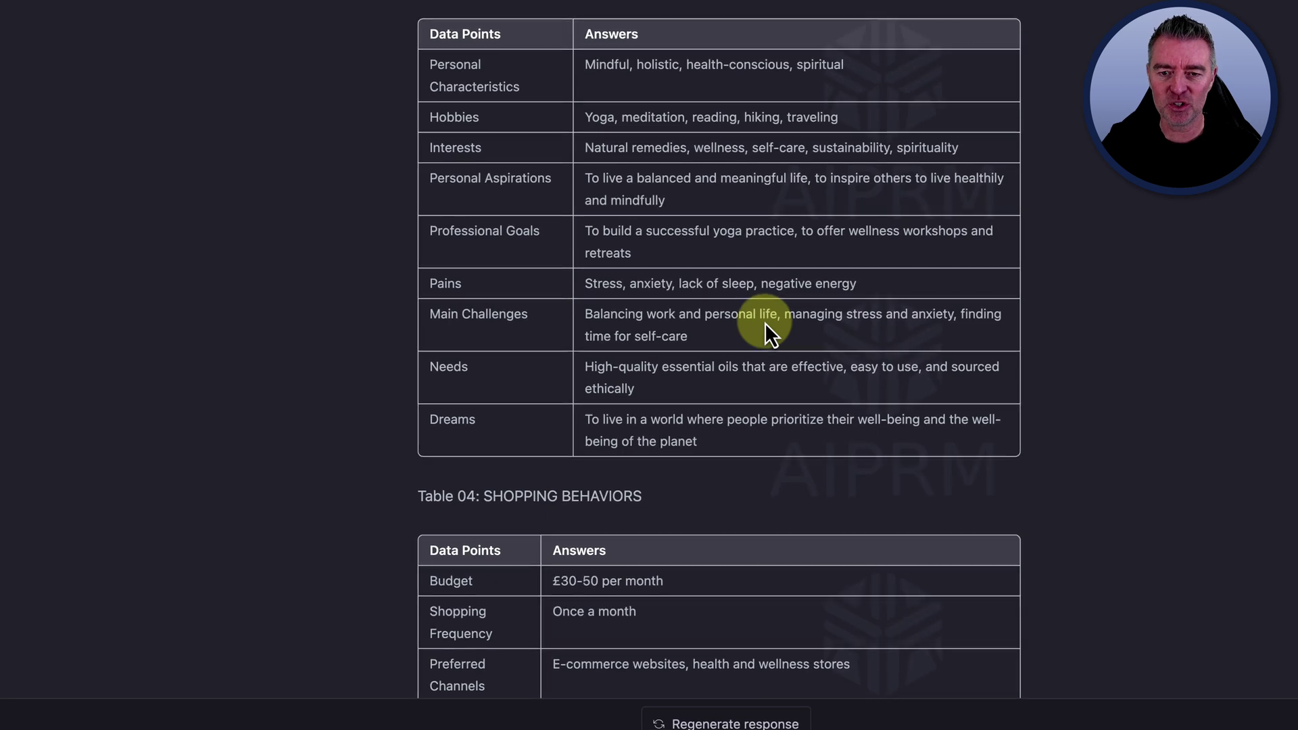
Highlight the Budget answer '£30-50 per month' in the Shopping Behaviors table, then clear it.
scroll(764, 322, "up", 1)
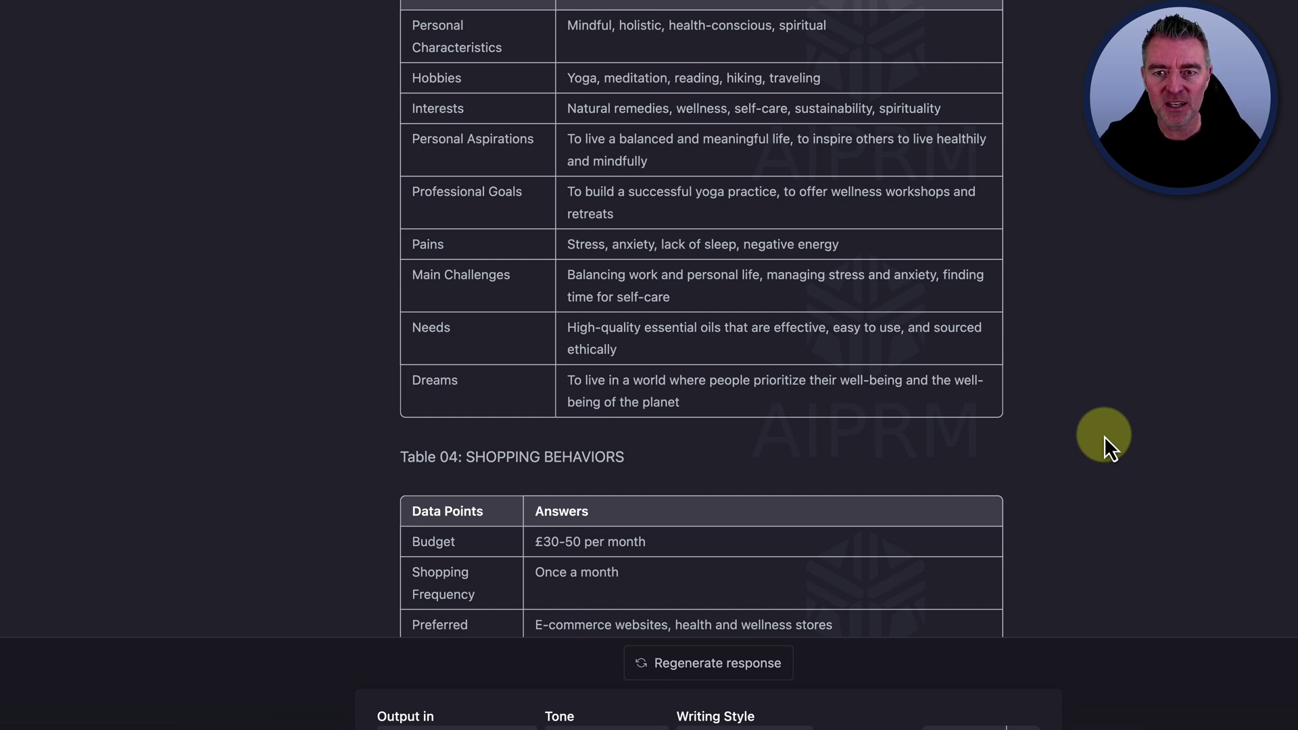
scroll(1104, 447, "down", 1)
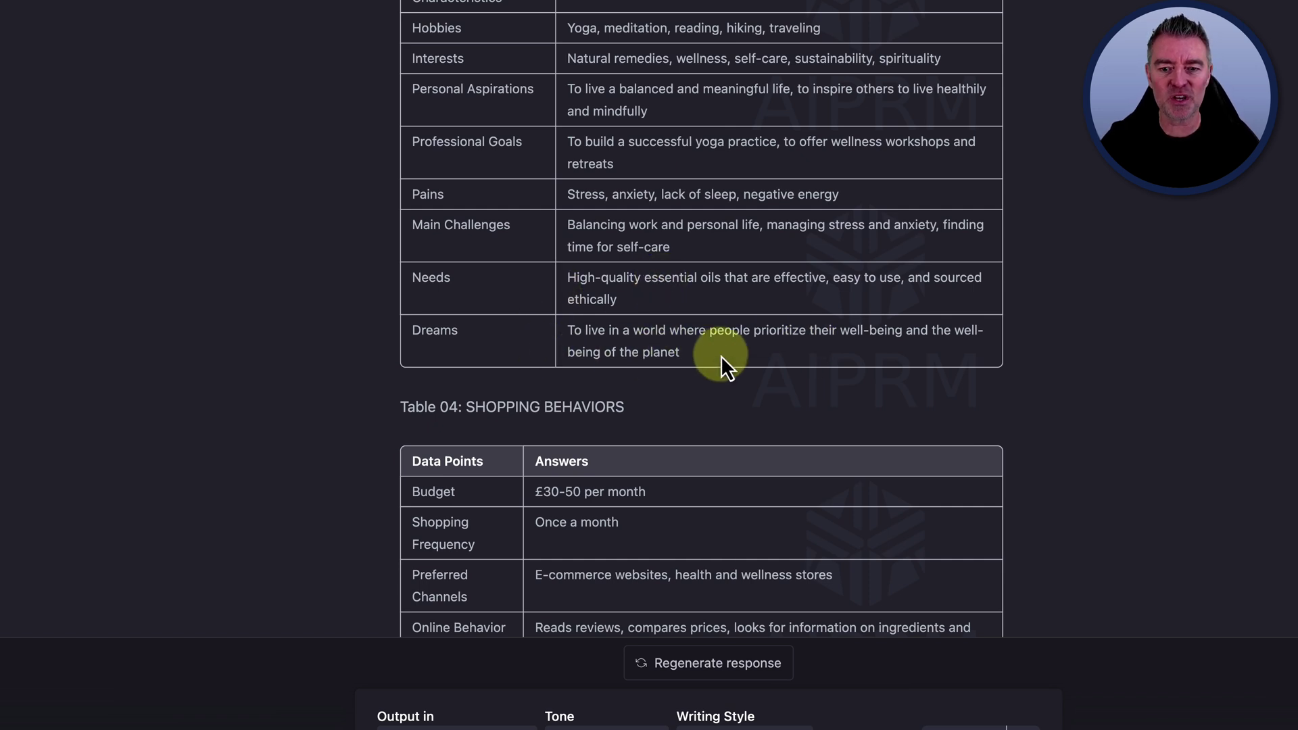
scroll(720, 356, "down", 1)
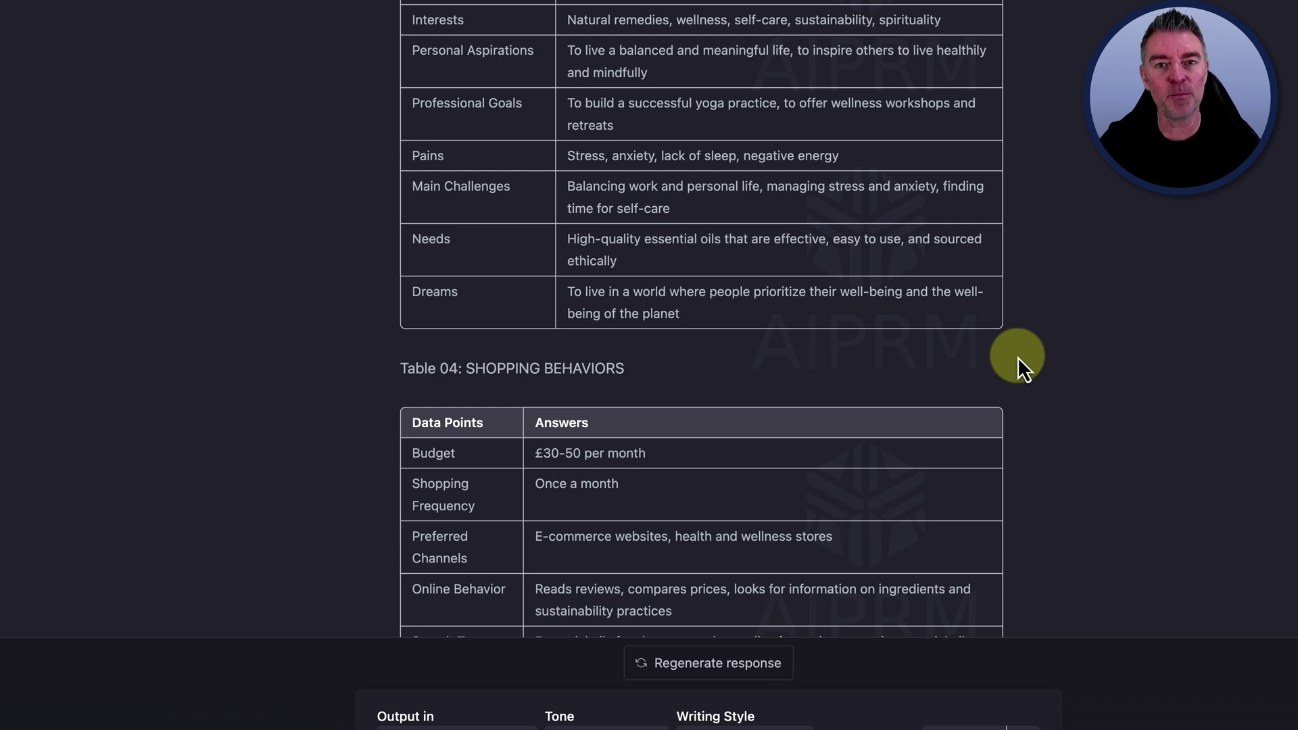
scroll(1017, 357, "down", 3)
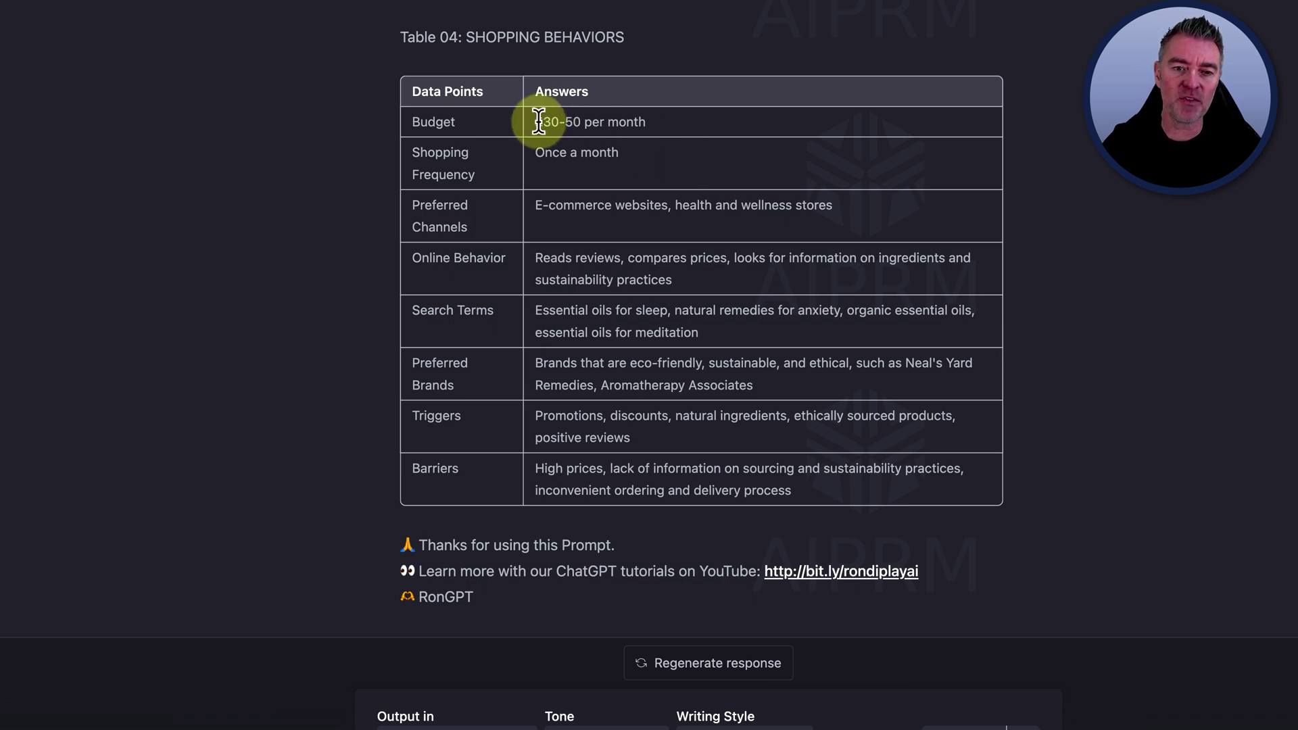
left_click_drag(534, 121, 648, 132)
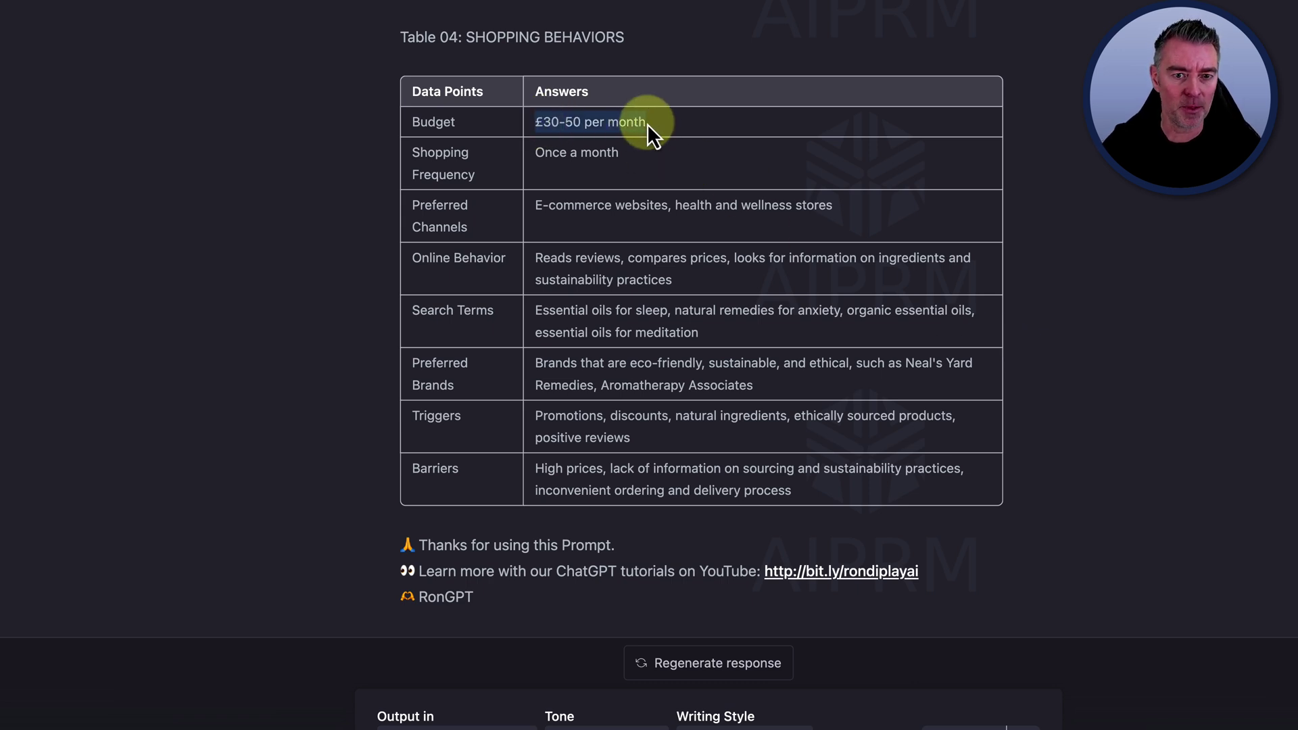
left_click(647, 123)
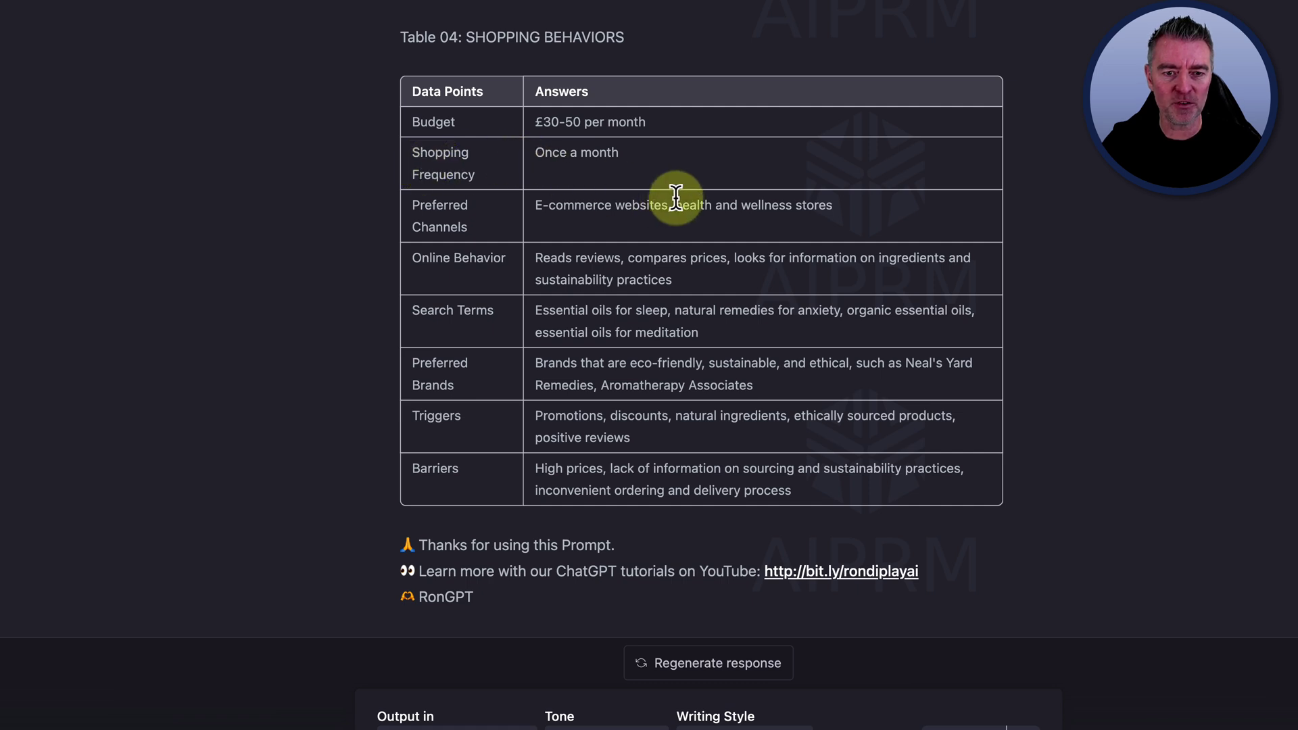
Select the entire Search Terms answer text in the Shopping Behaviors table.
scroll(1003, 262, "down", 1)
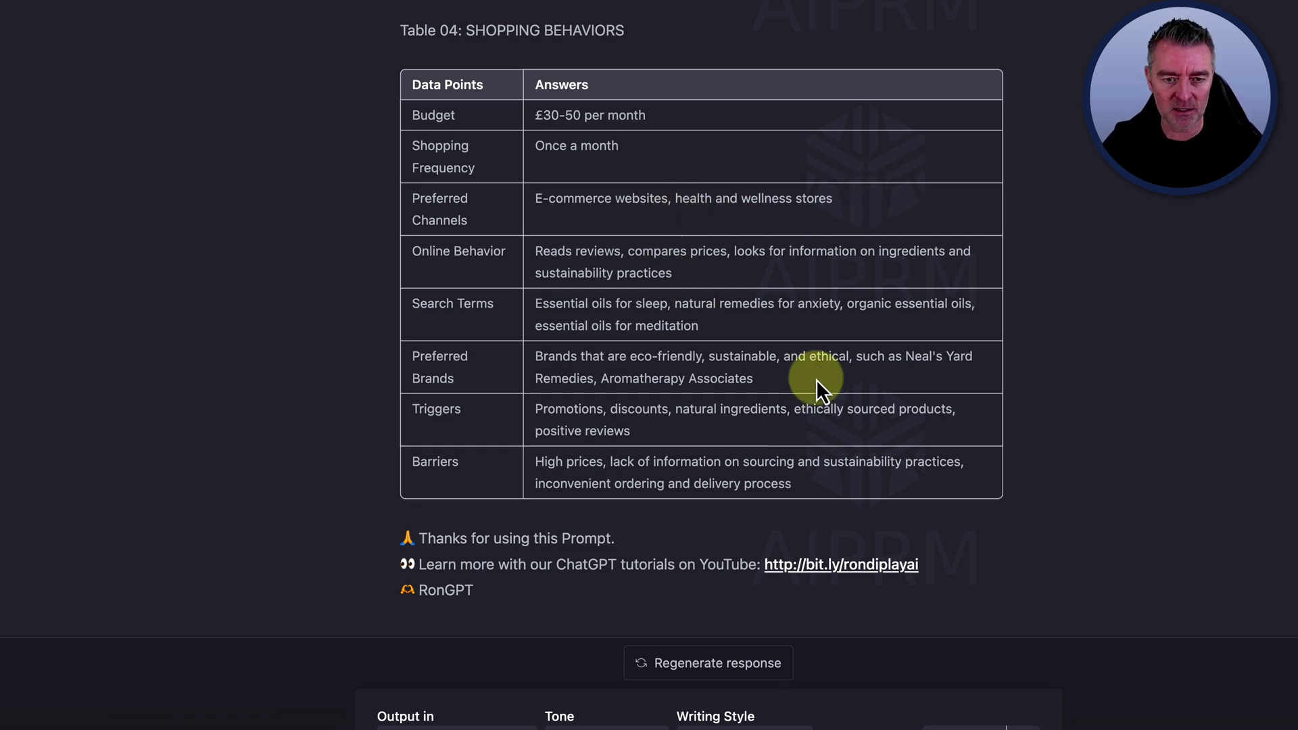
scroll(816, 381, "down", 1)
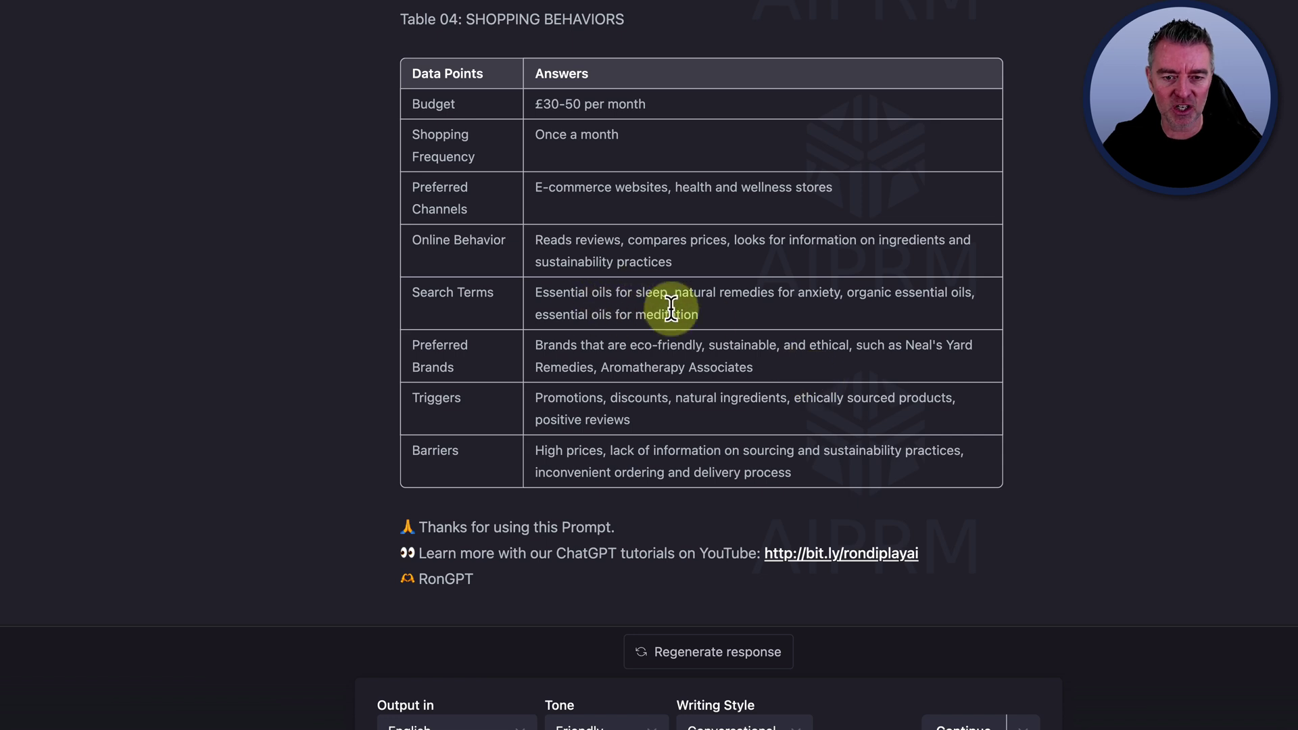
left_click_drag(700, 317, 540, 292)
left_click(533, 294)
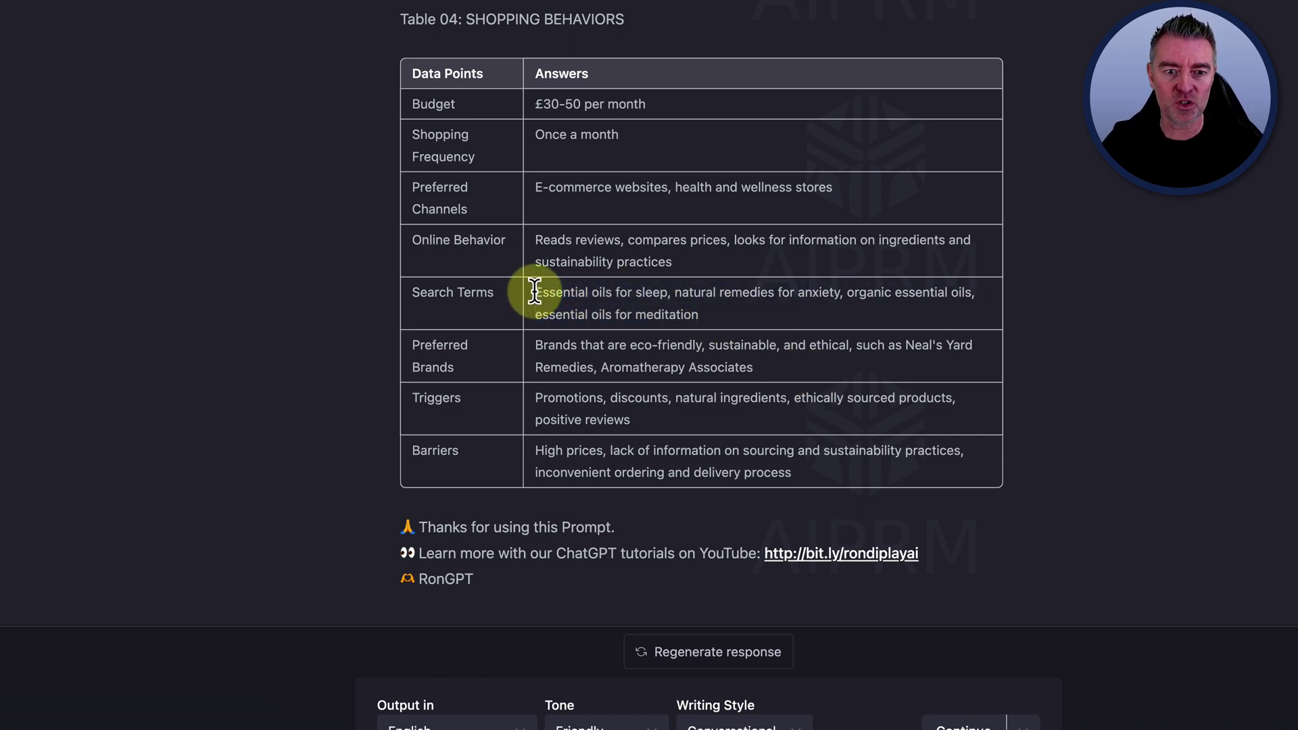
triple_click(668, 318)
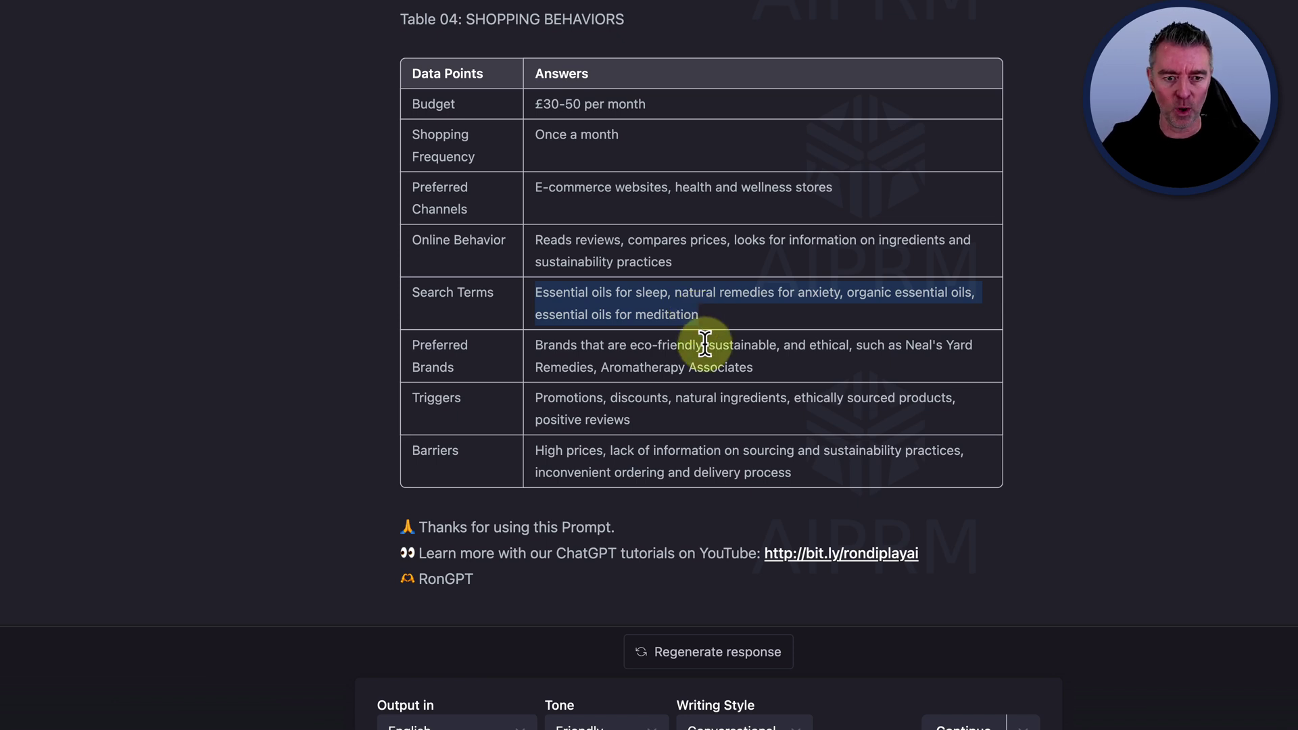
Deselect the Search Terms answer, bringing the triggers and barriers rows into view.
scroll(705, 344, "down", 1)
left_click(654, 384)
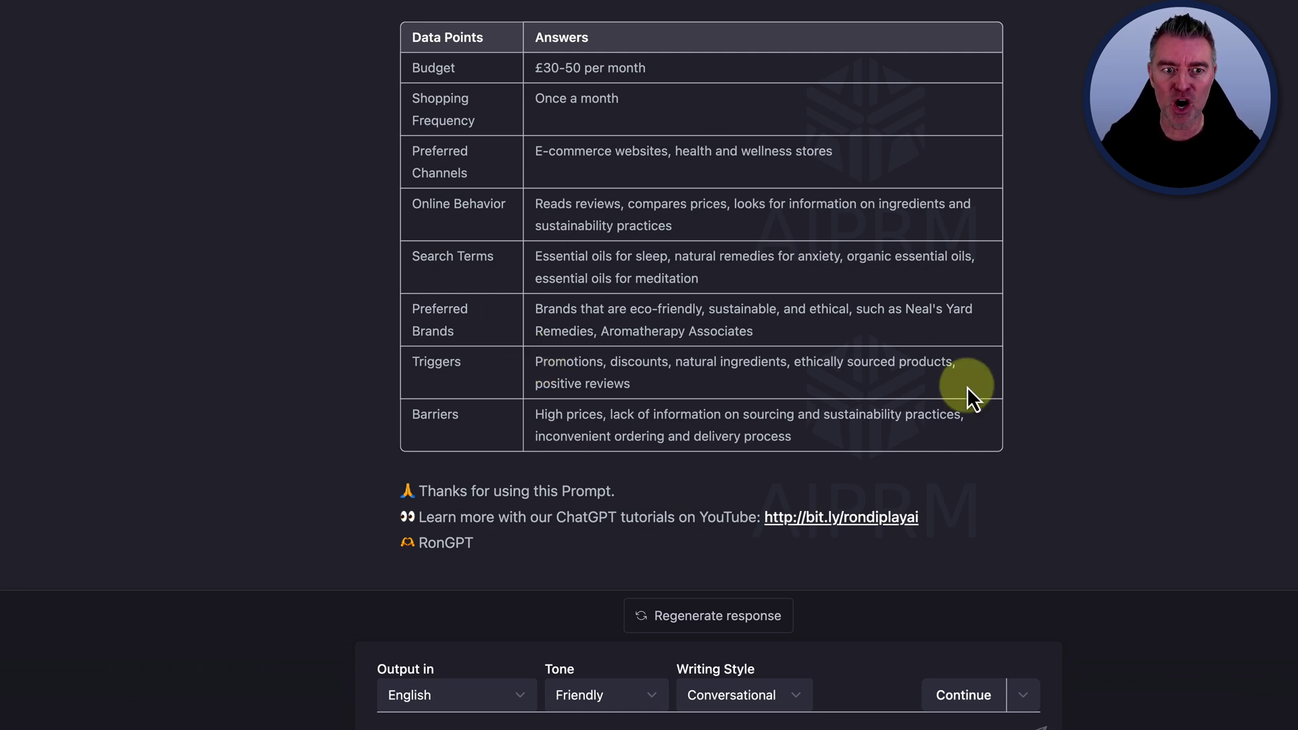
Select the persona reply from Table 01 through to the end, then clear the selection.
scroll(967, 386, "up", 2)
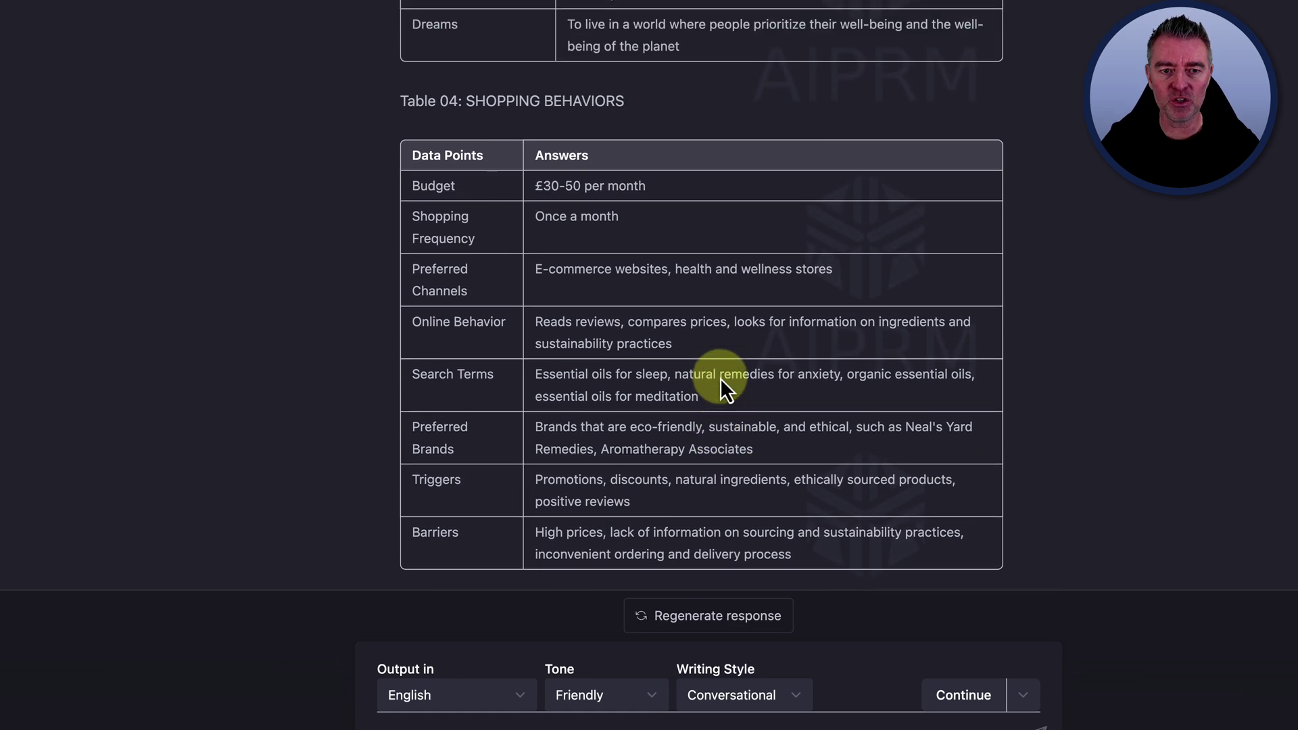
scroll(720, 385, "up", 10)
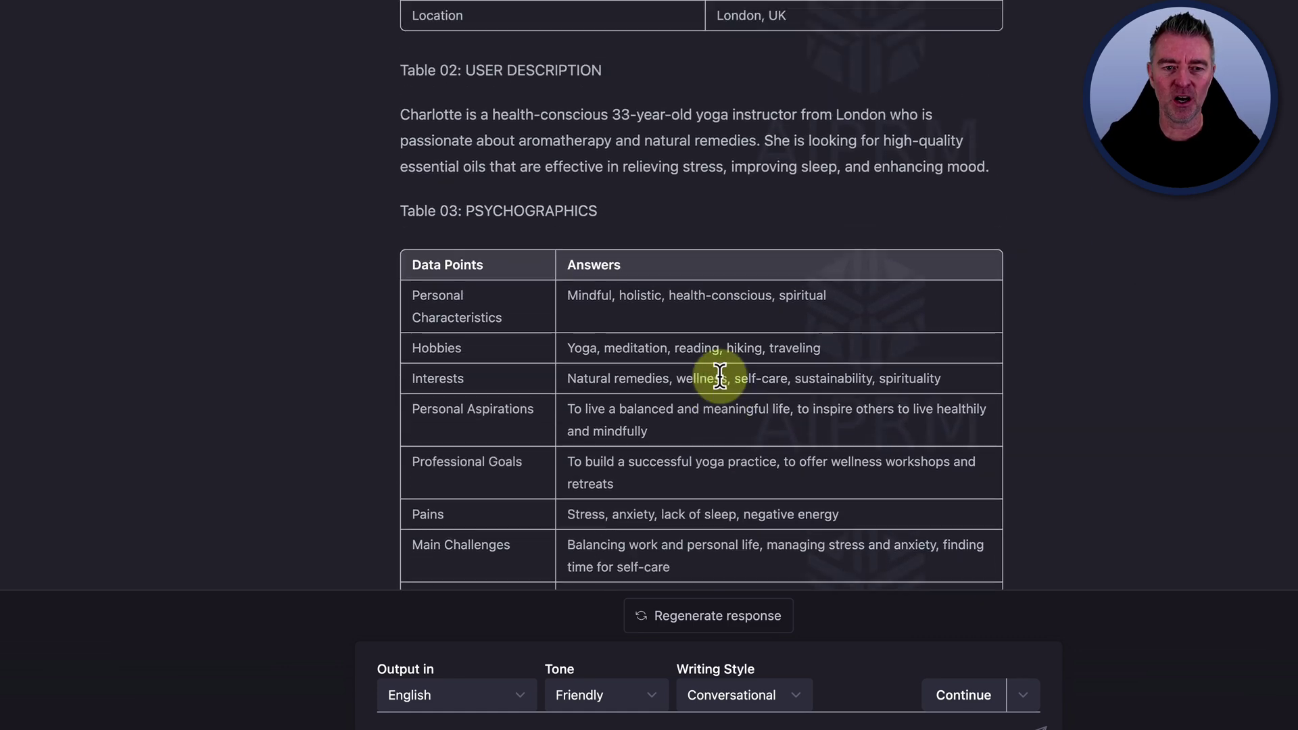
scroll(719, 378, "up", 5)
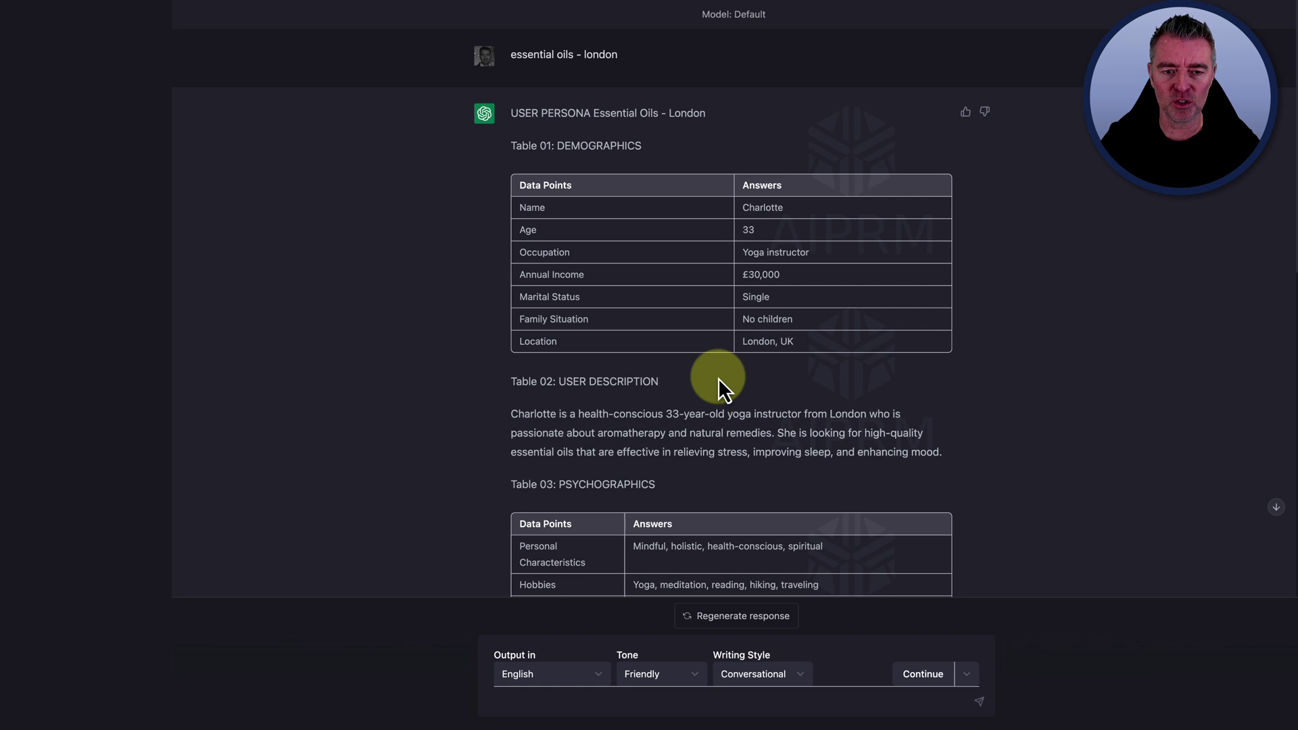
scroll(718, 379, "down", 1)
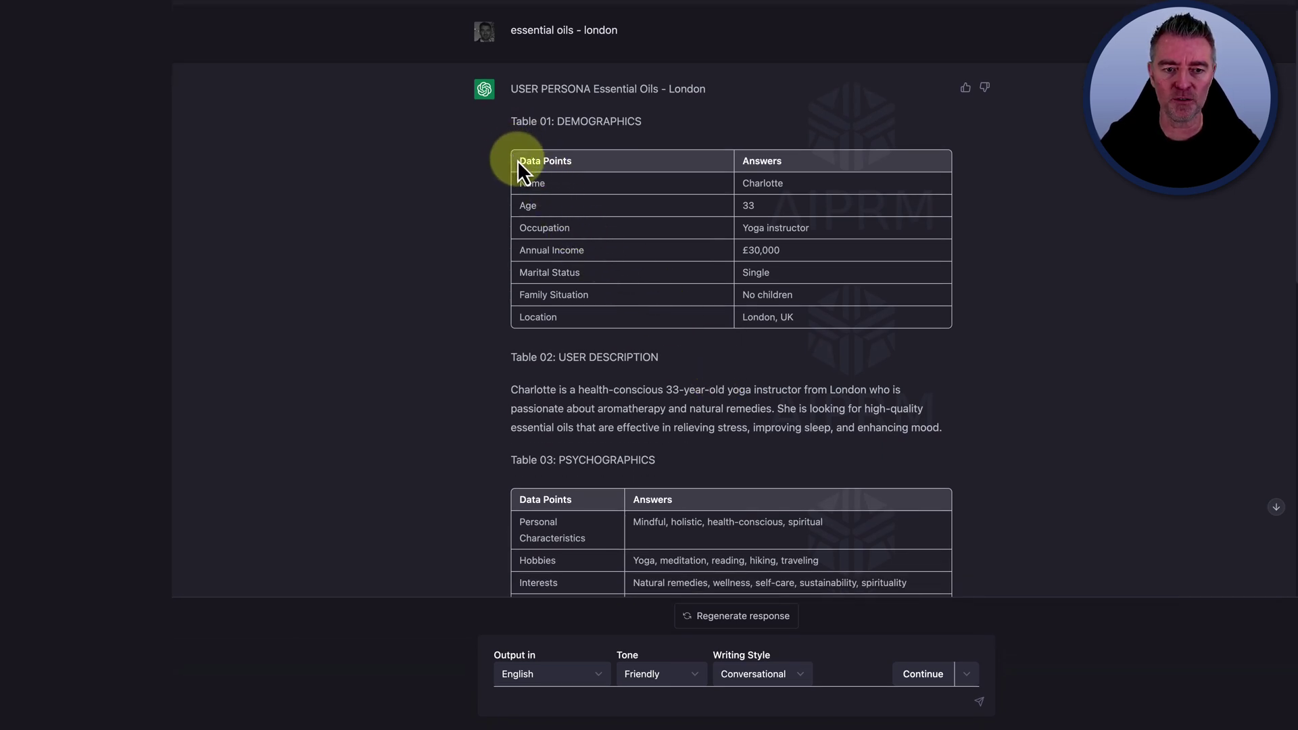
left_click_drag(517, 160, 1063, 723)
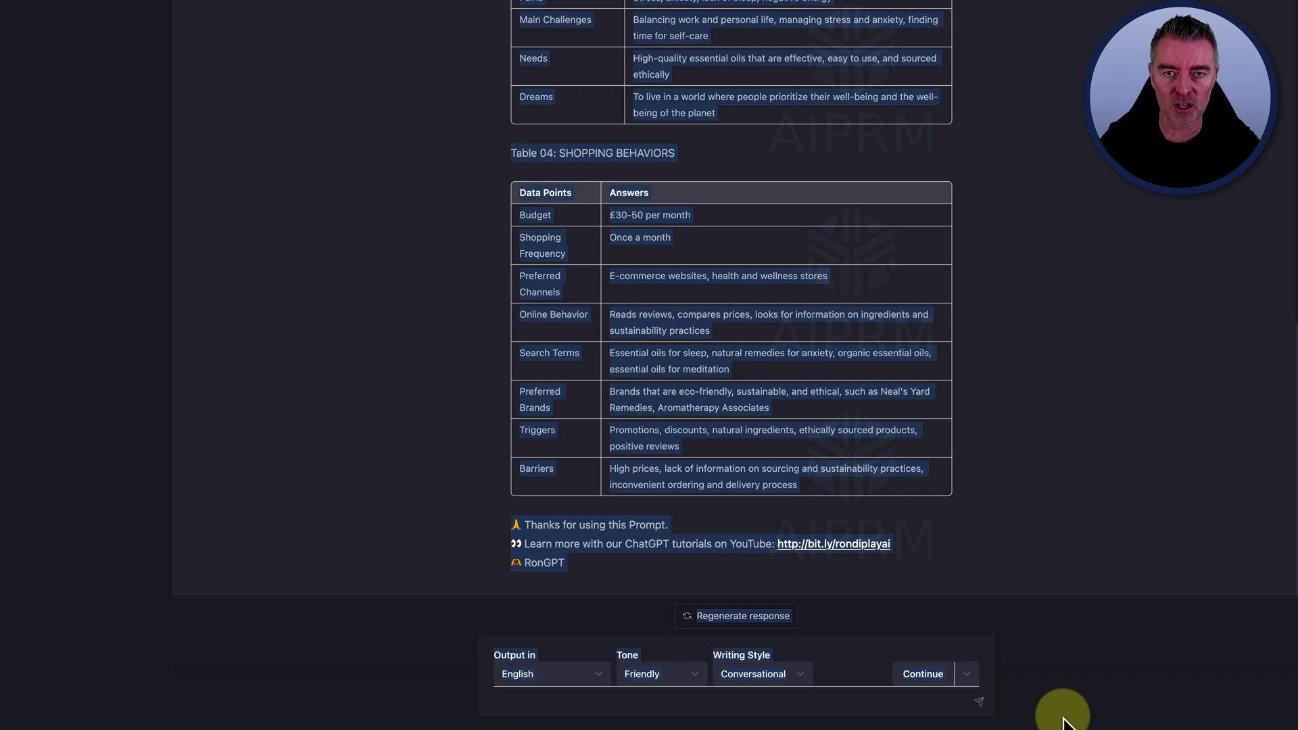
scroll(792, 261, "up", 15)
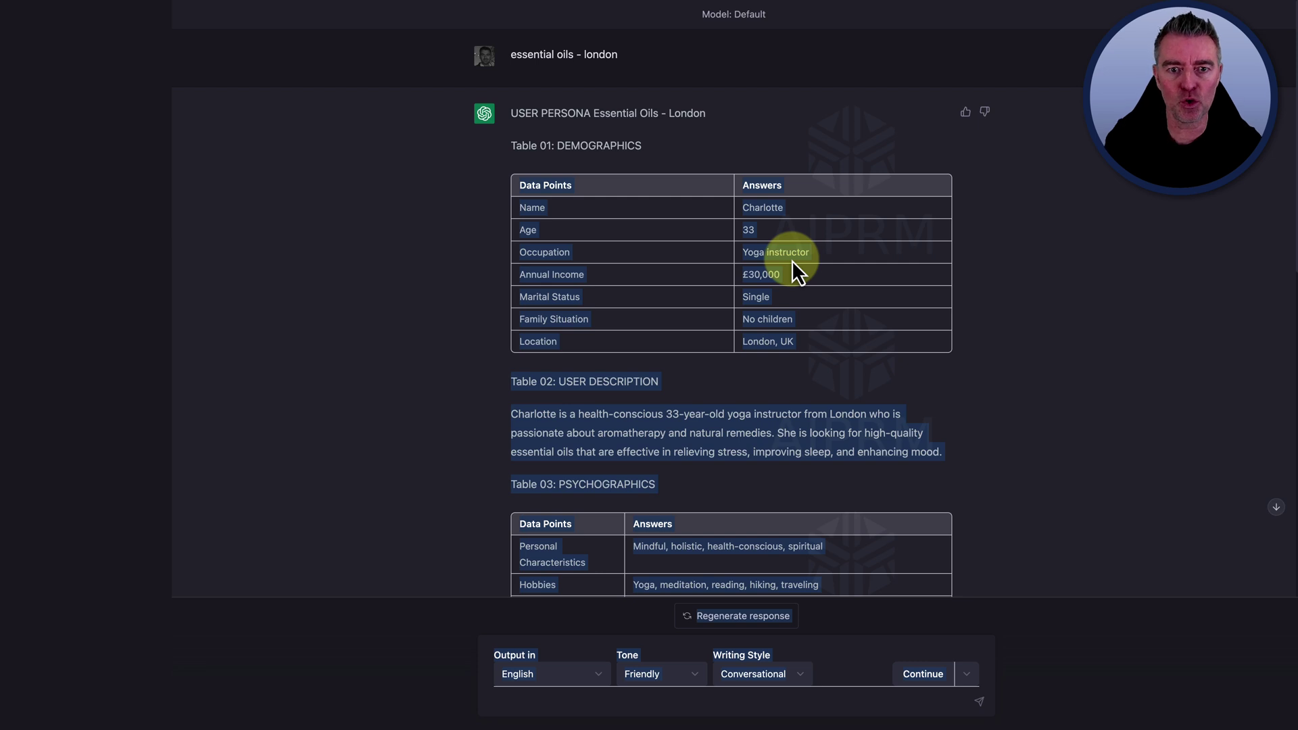
left_click(1014, 191)
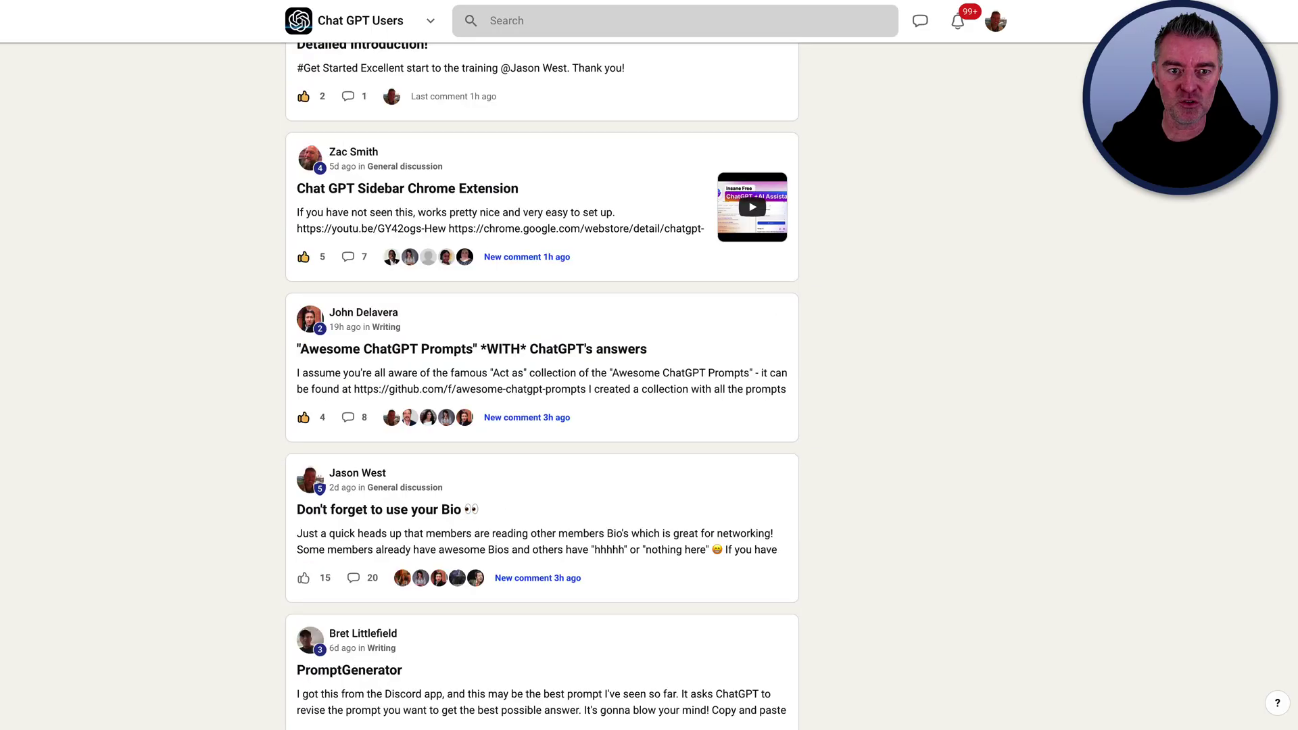
scroll(434, 322, "up", 4)
scroll(439, 323, "up", 15)
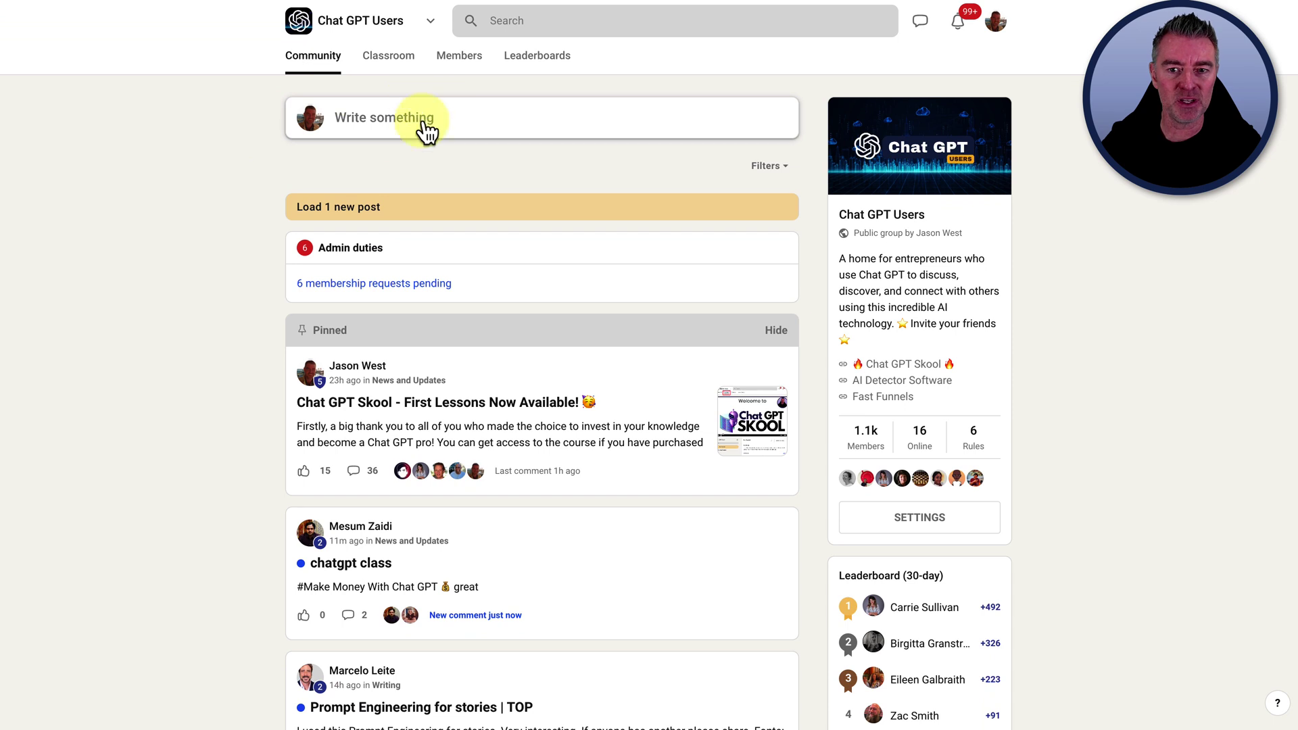
scroll(645, 461, "down", 2)
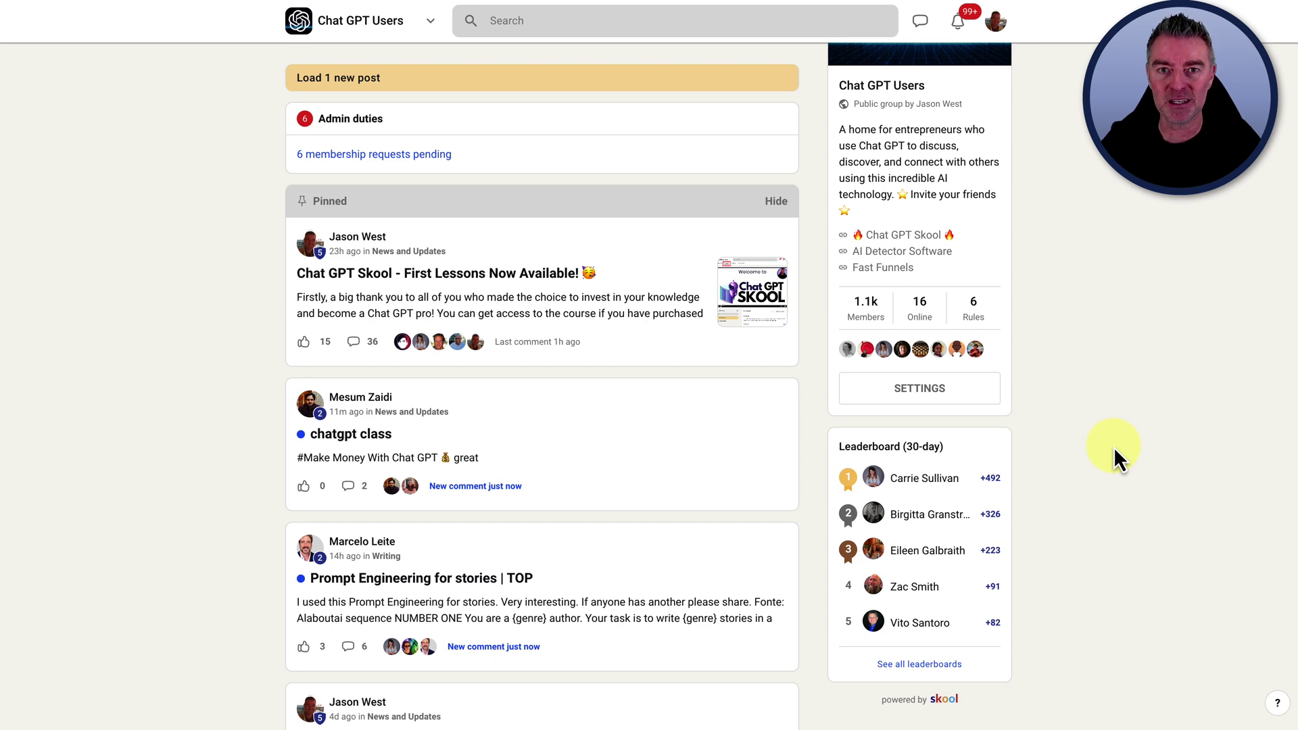
scroll(751, 539, "down", 3)
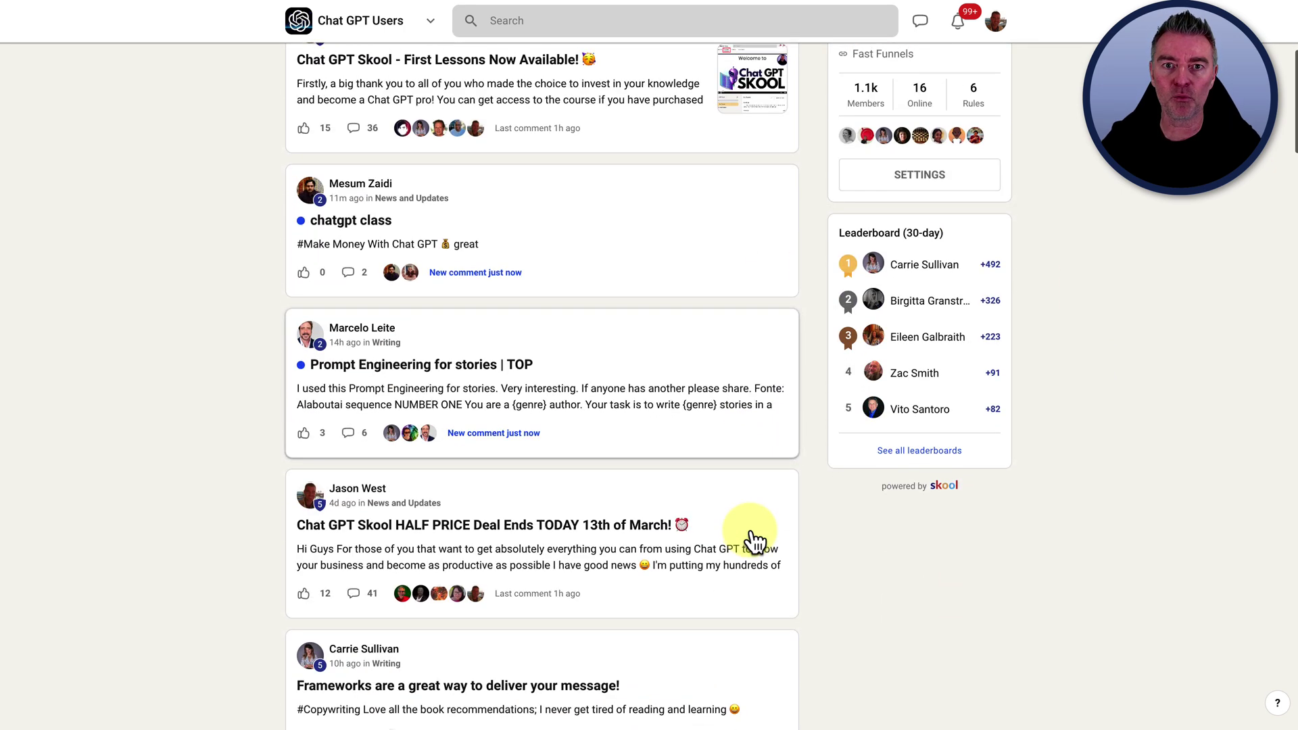
scroll(753, 541, "down", 2)
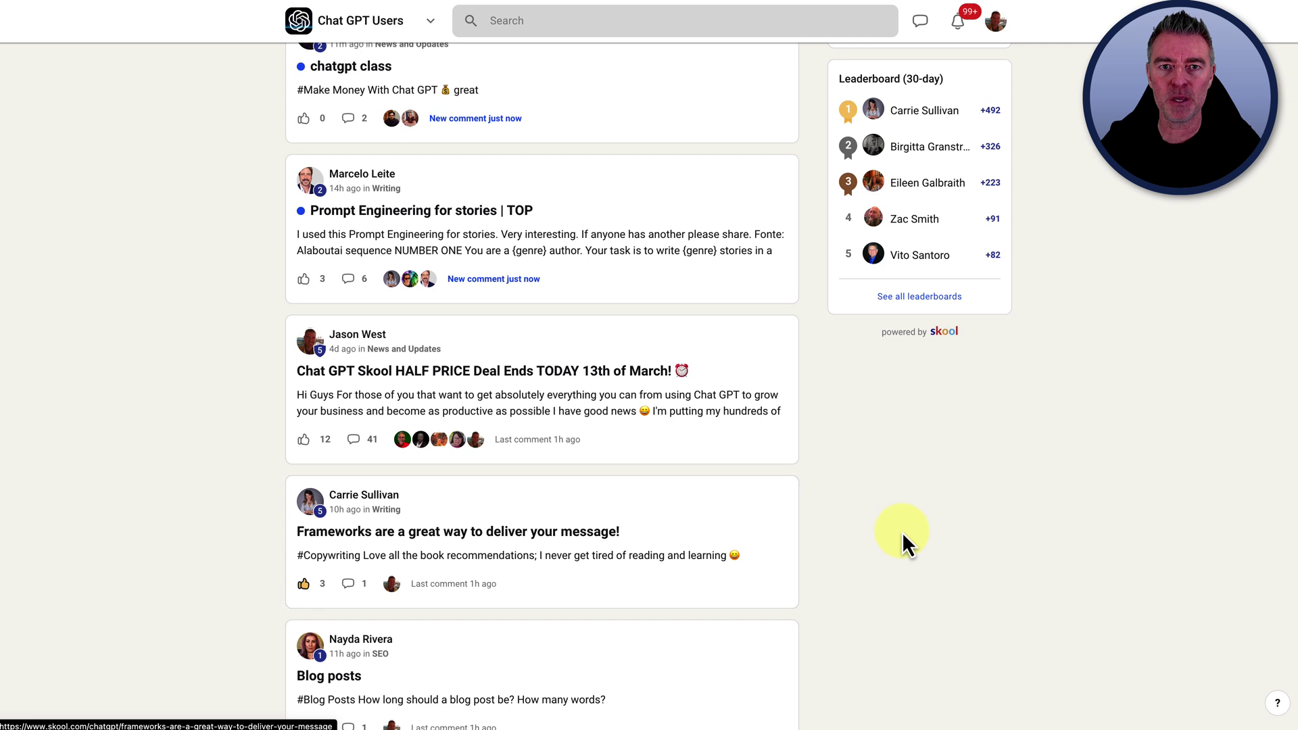
scroll(903, 530, "down", 1)
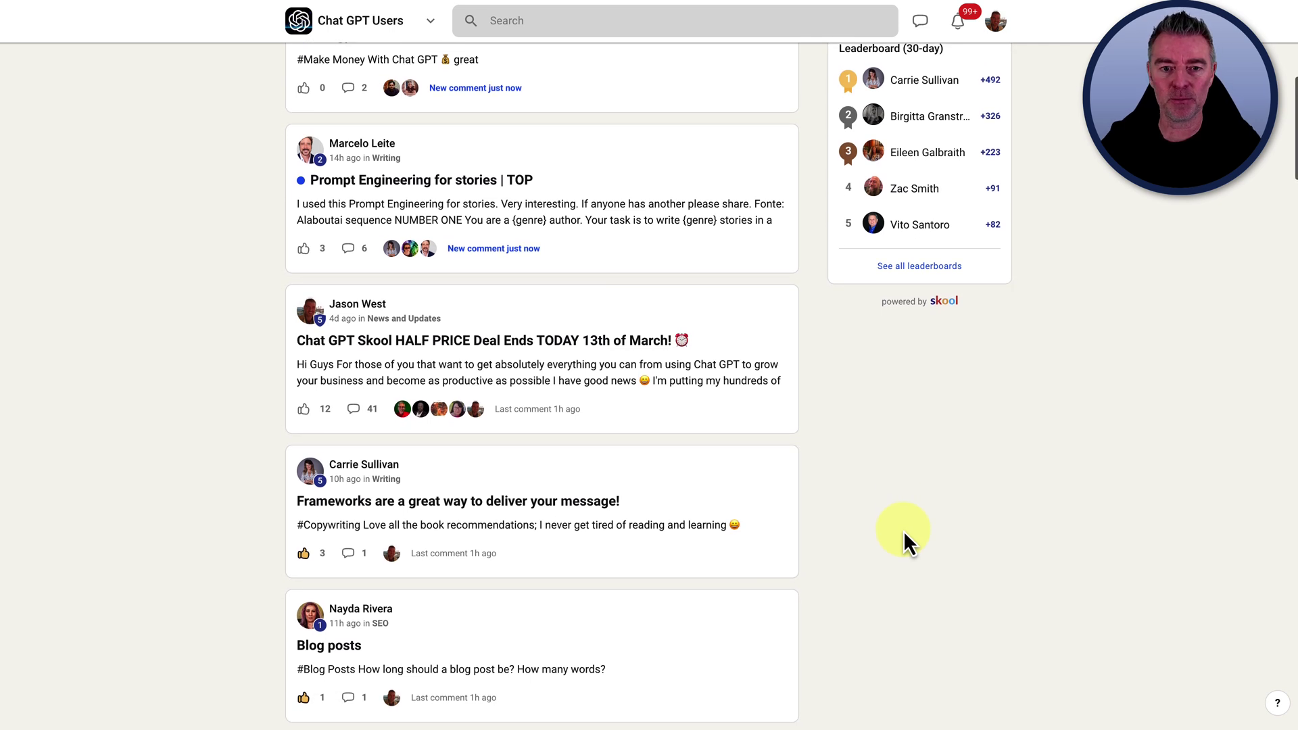
scroll(903, 530, "down", 3)
scroll(903, 530, "down", 14)
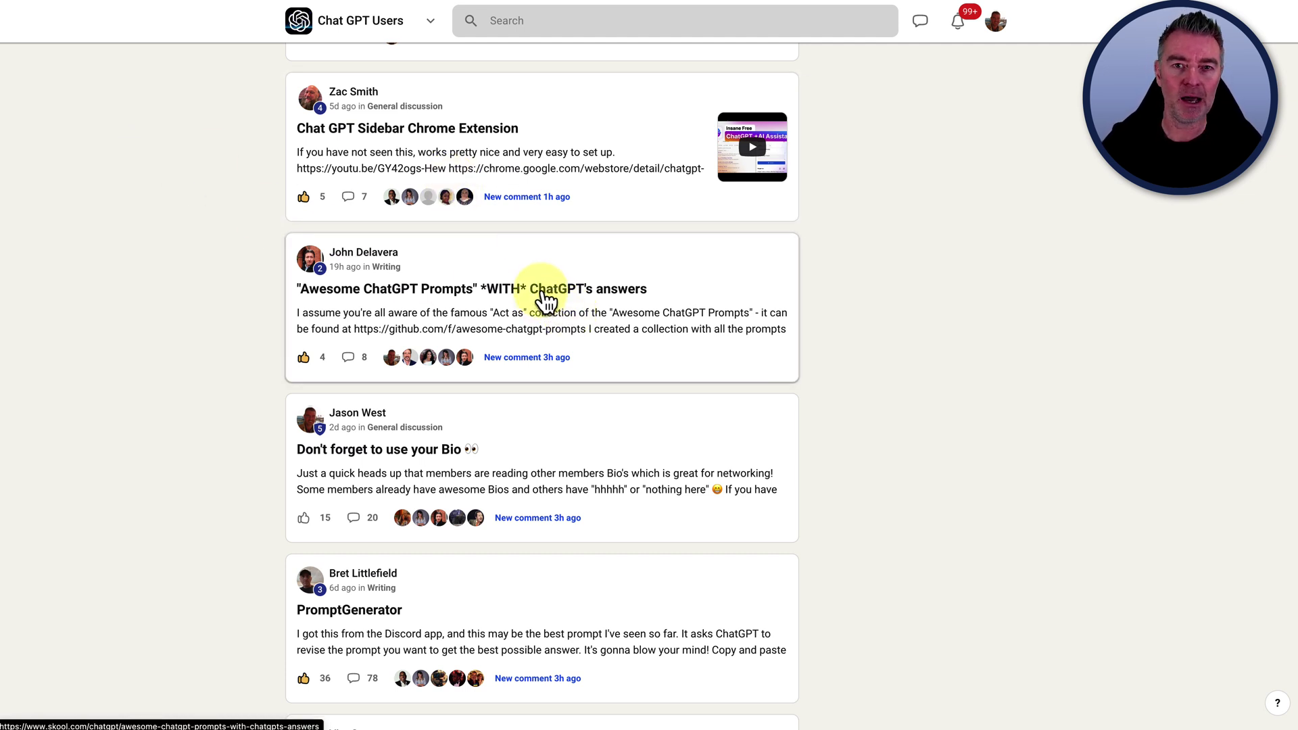
Open the 'Awesome ChatGPT Prompts' post and go to its author's profile.
left_click(544, 297)
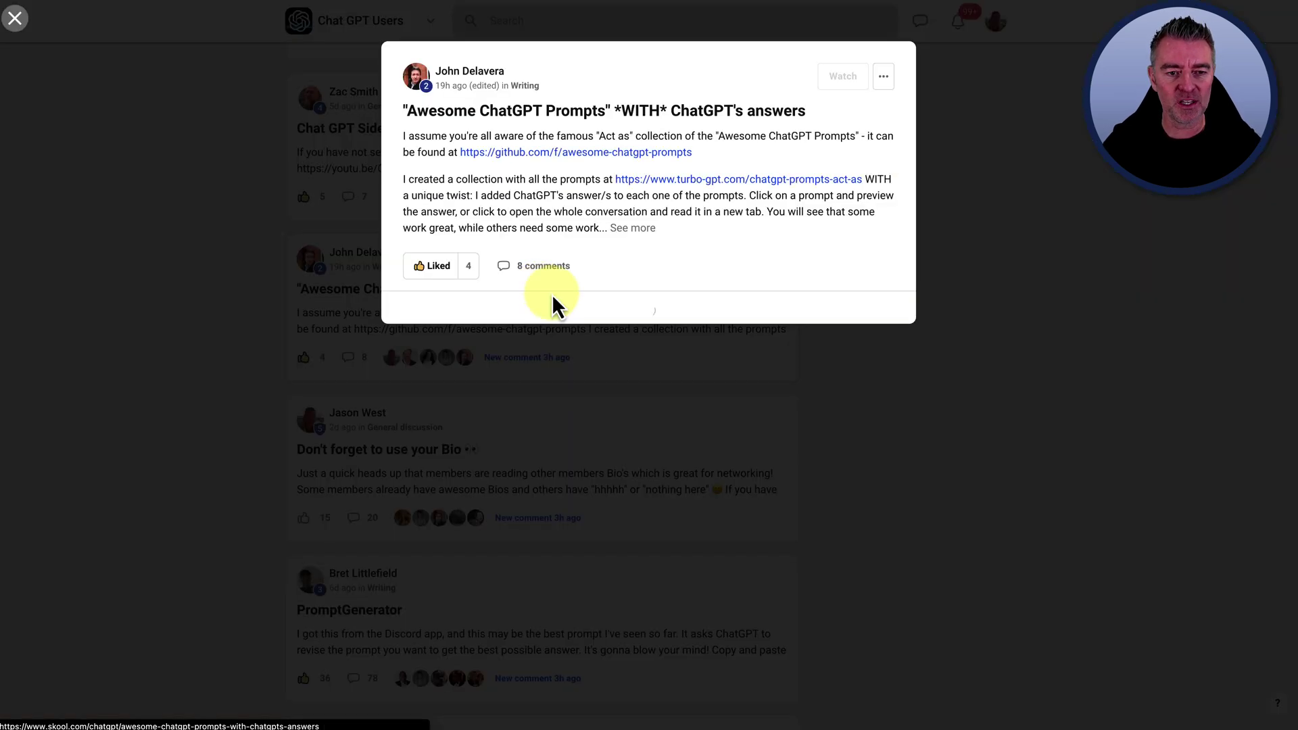
left_click(450, 71)
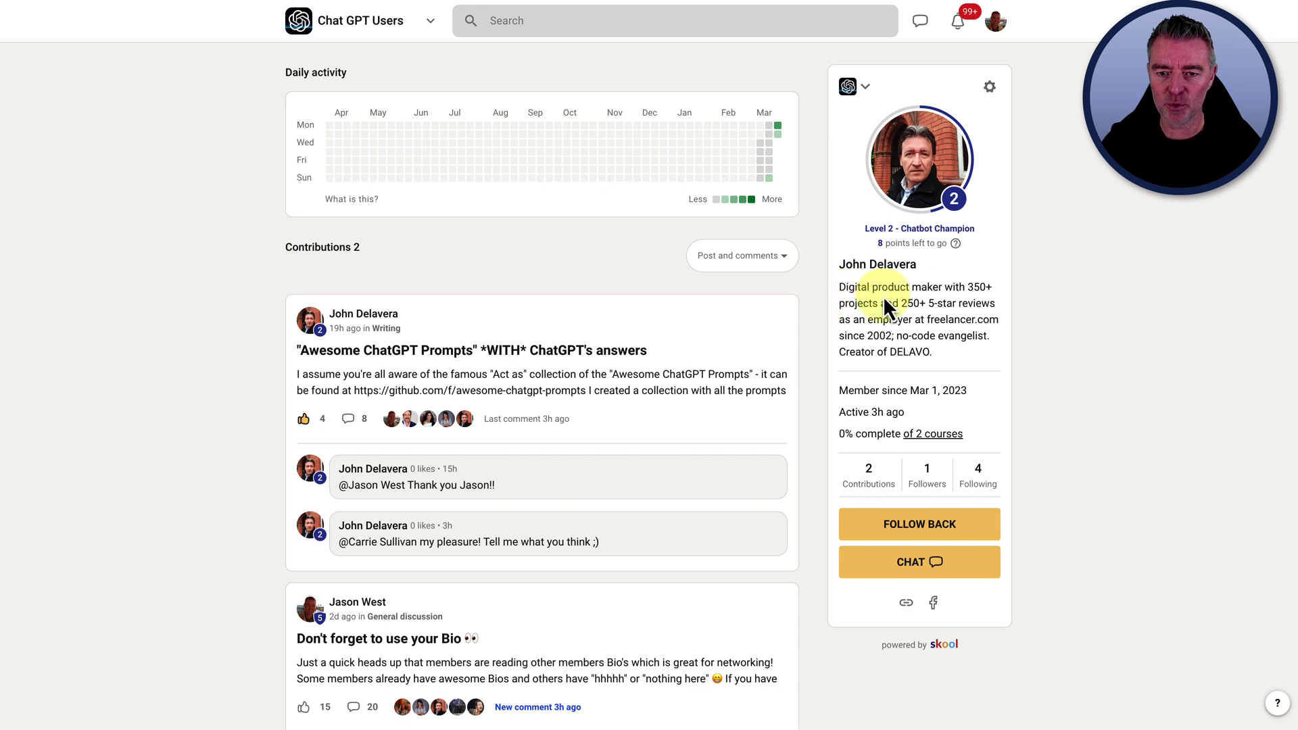